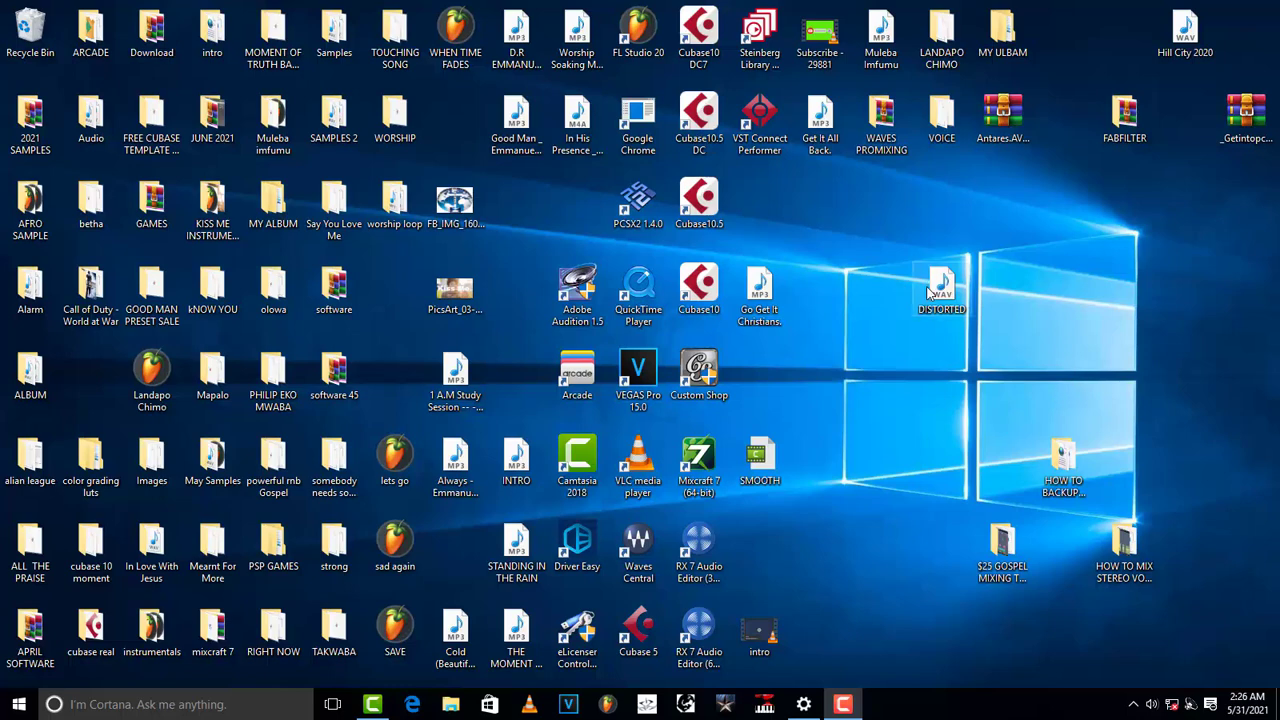
- Nudge a desktop icon slightly to the right
mouse_move(943, 290)
left_mouse_down()
mouse_move(910, 258)
mouse_move(950, 290)
left_mouse_up()
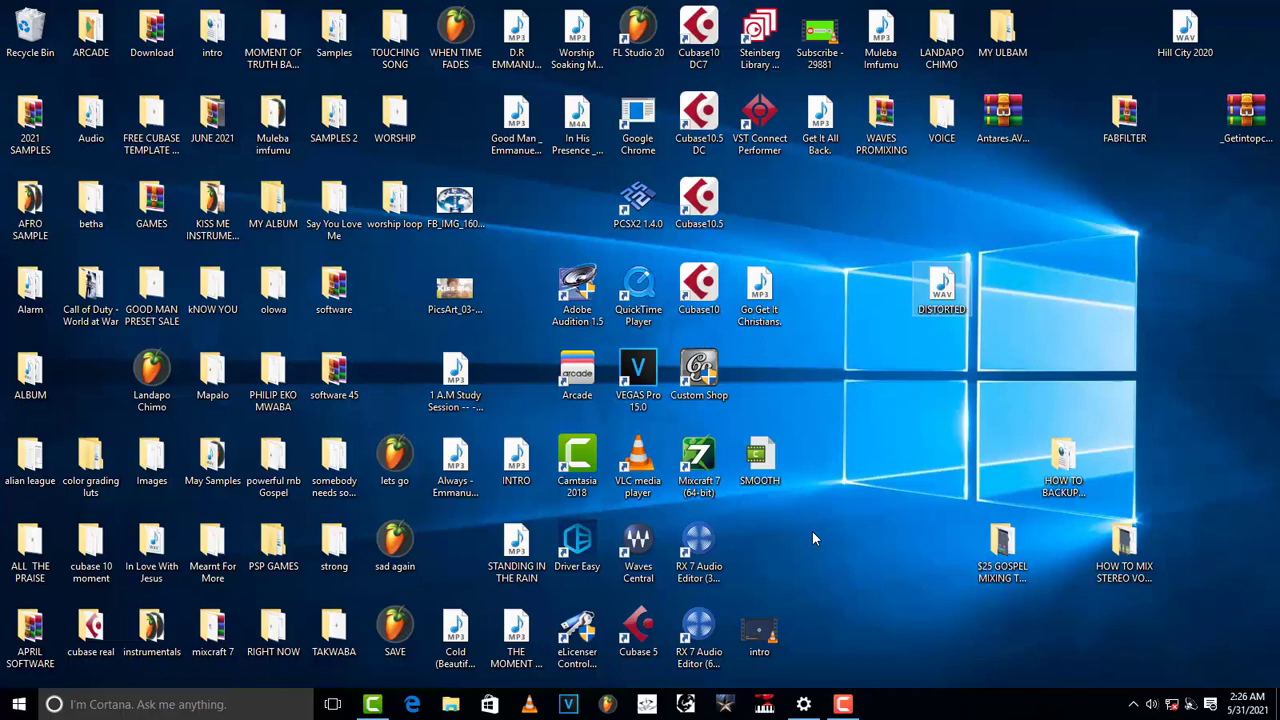
- Launch RX 7 and open DISTORTED.wav from the Desktop folder
double_click(723, 553)
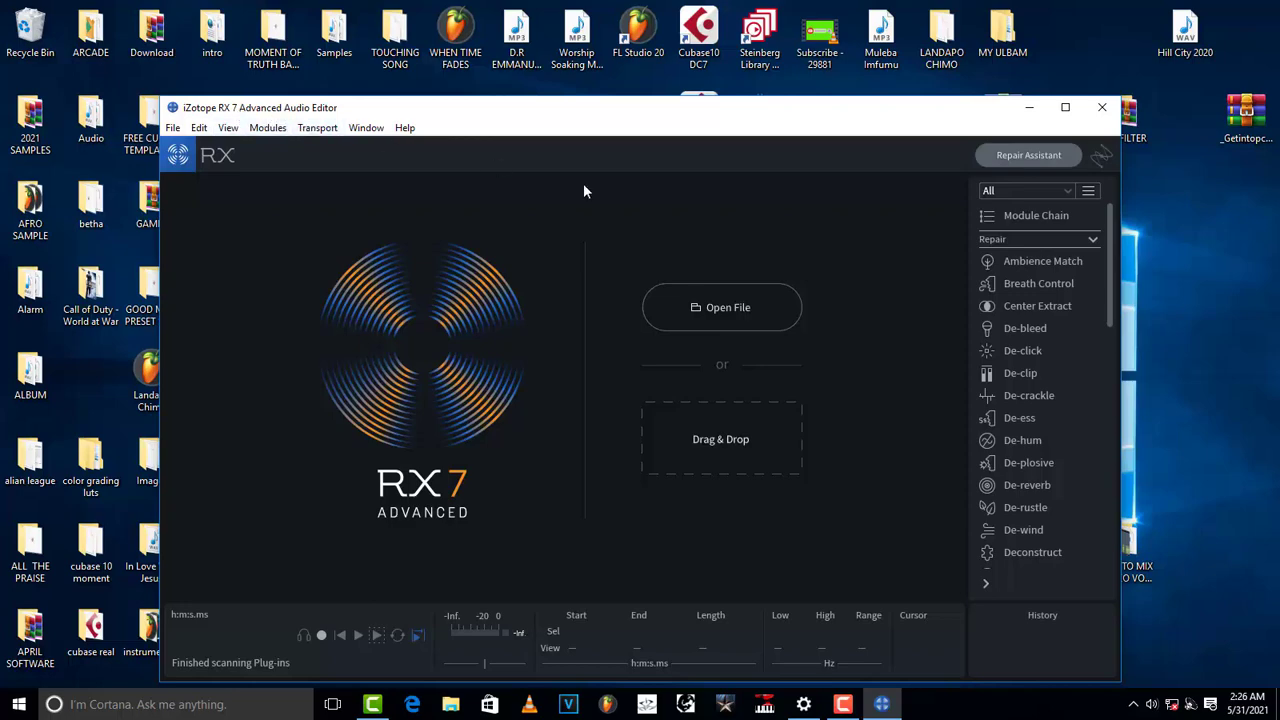
left_click(732, 311)
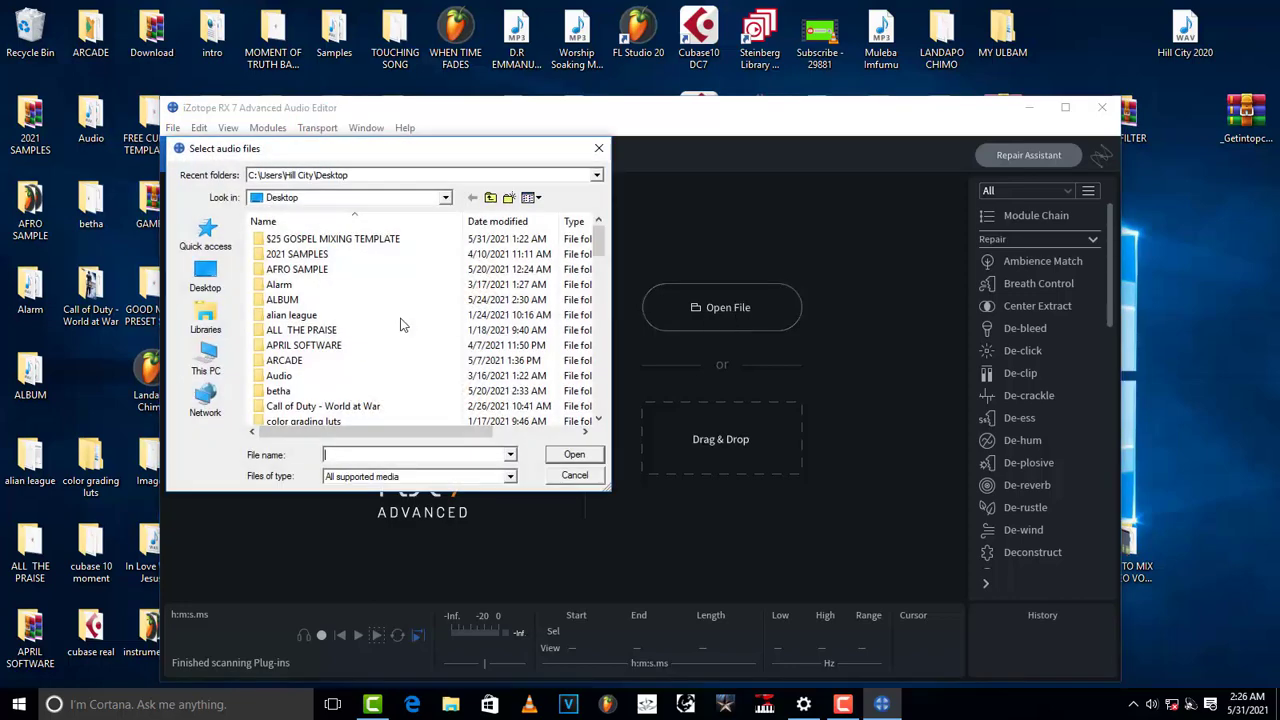
left_click(226, 274)
scroll(383, 340, "down", 10)
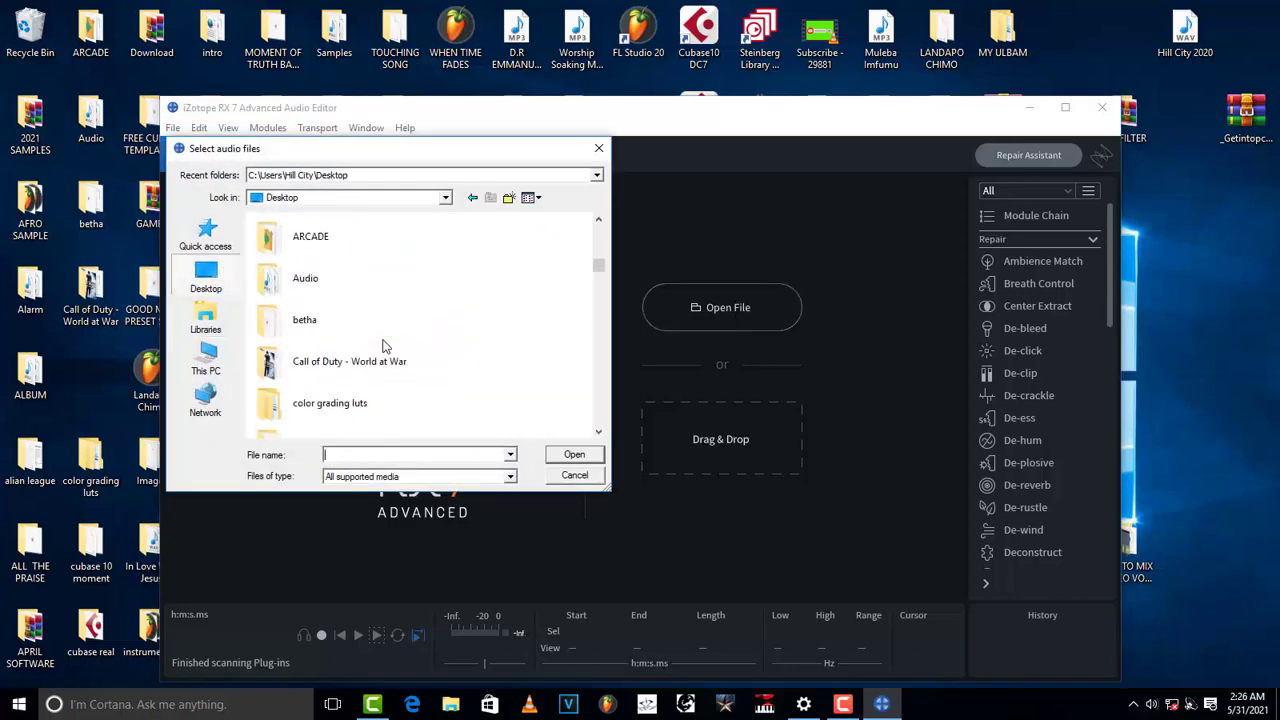
scroll(383, 345, "down", 8)
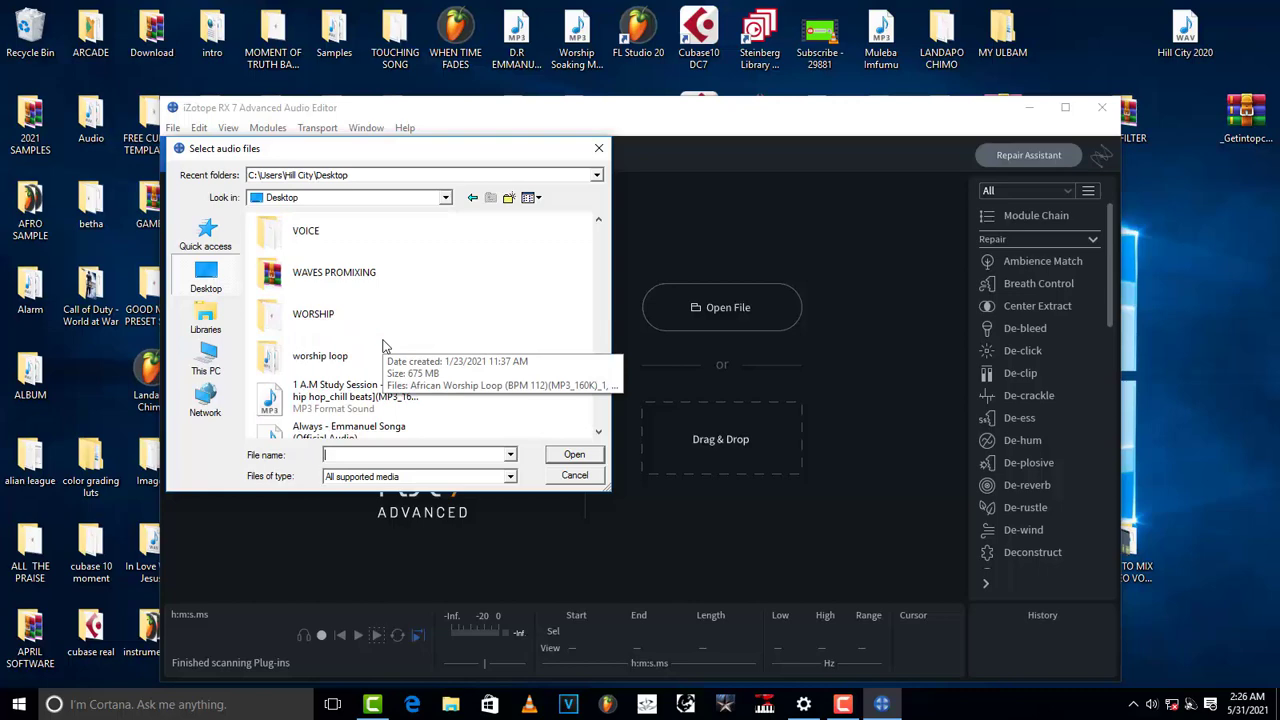
scroll(392, 393, "down", 3)
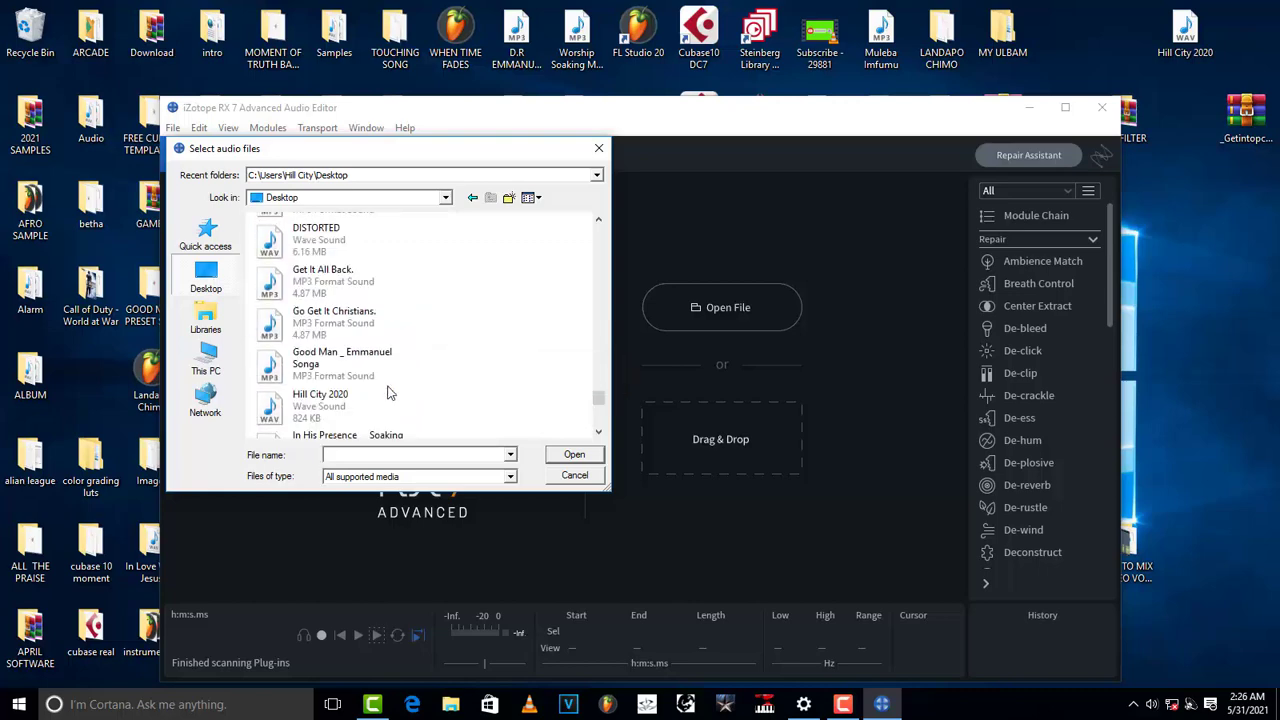
left_click(314, 243)
left_click(574, 454)
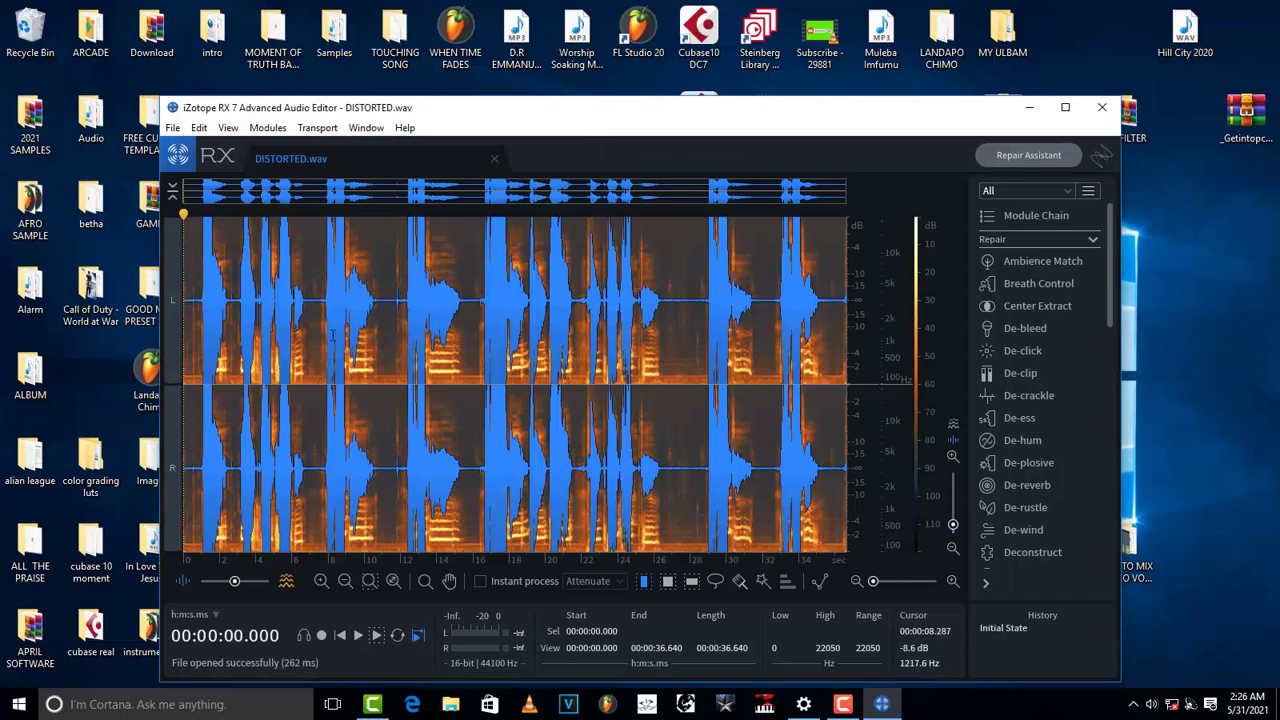
- Play the distorted vocal and stop at about seven seconds
key("space")
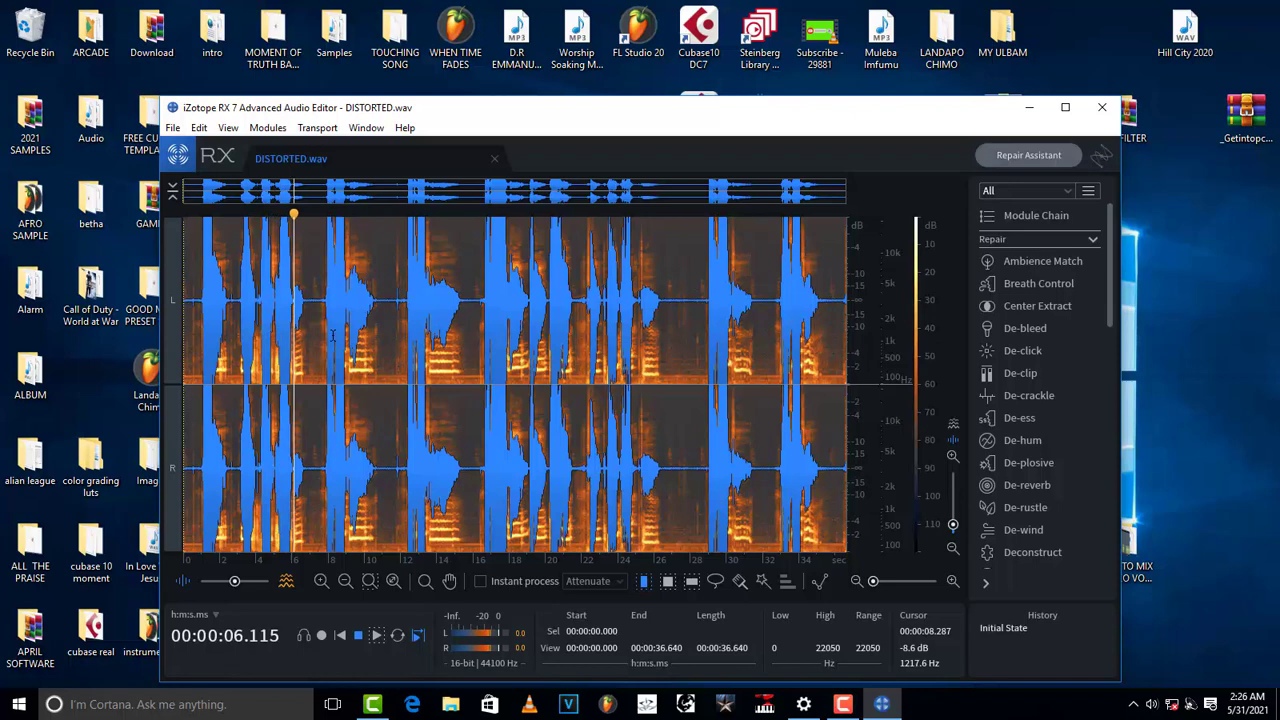
key("space")
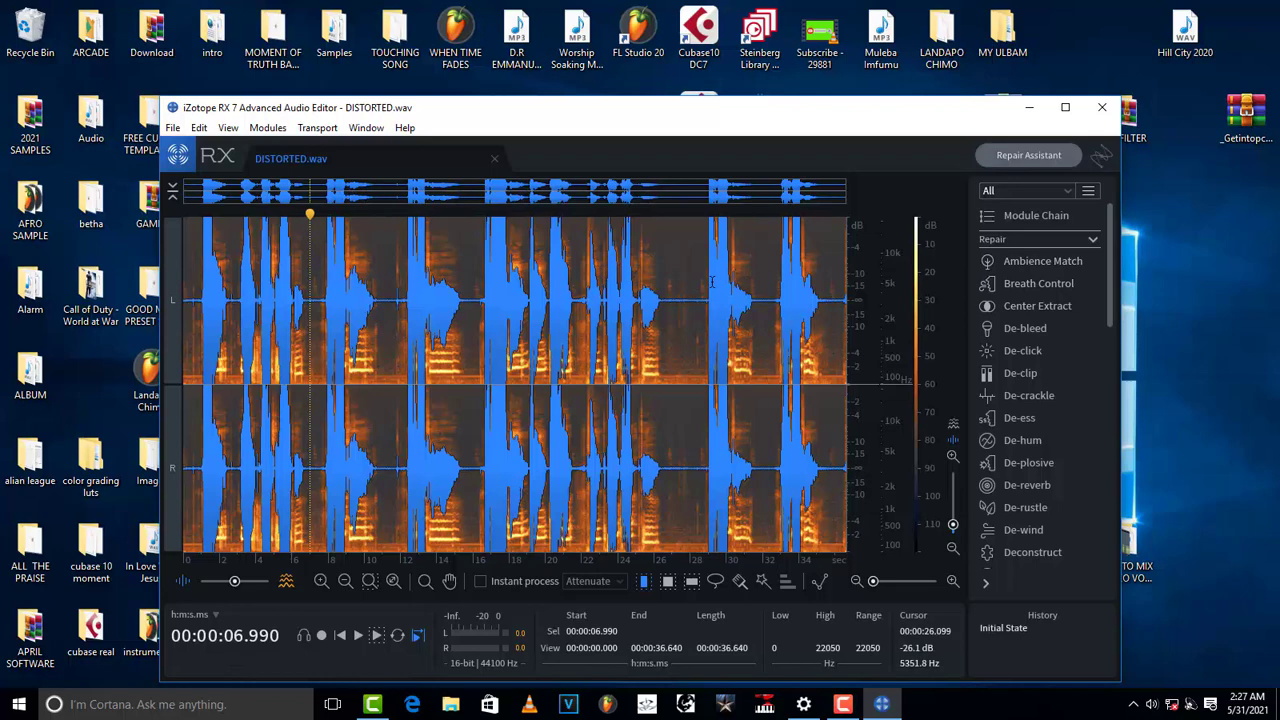
- Choose a material type in Repair Assistant and start analysing the vocal
left_click(1036, 157)
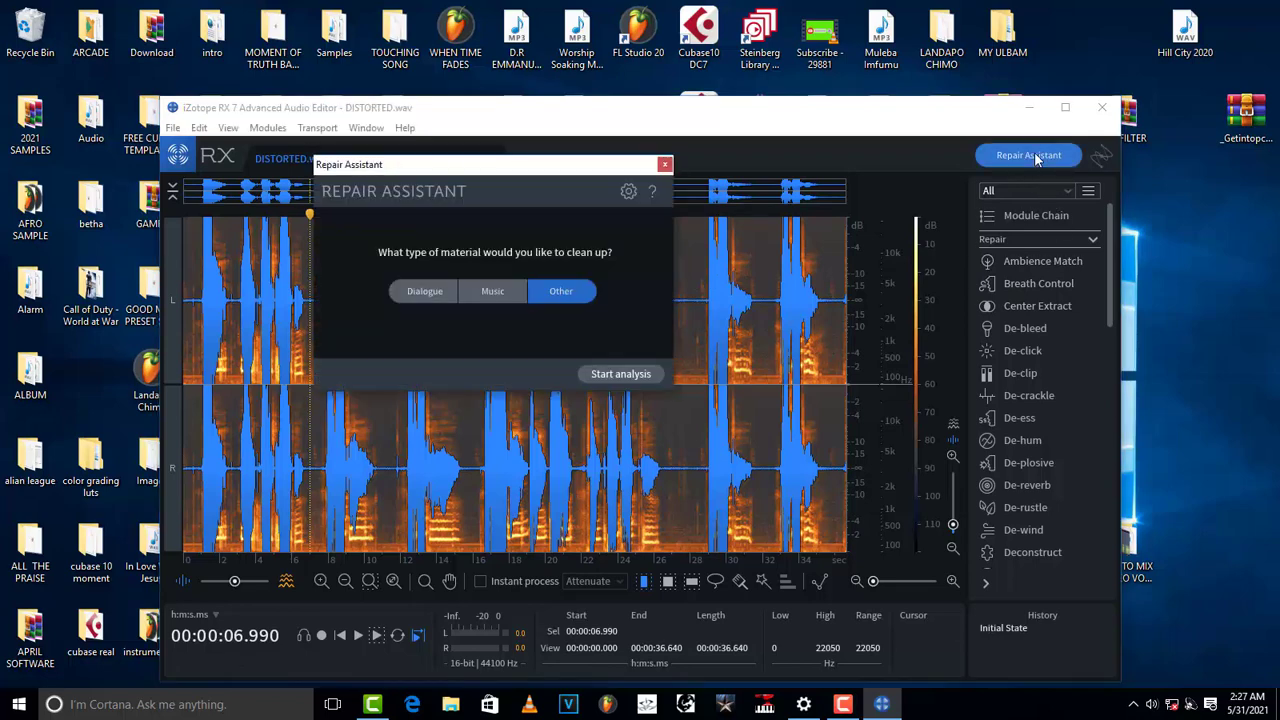
left_click(430, 295)
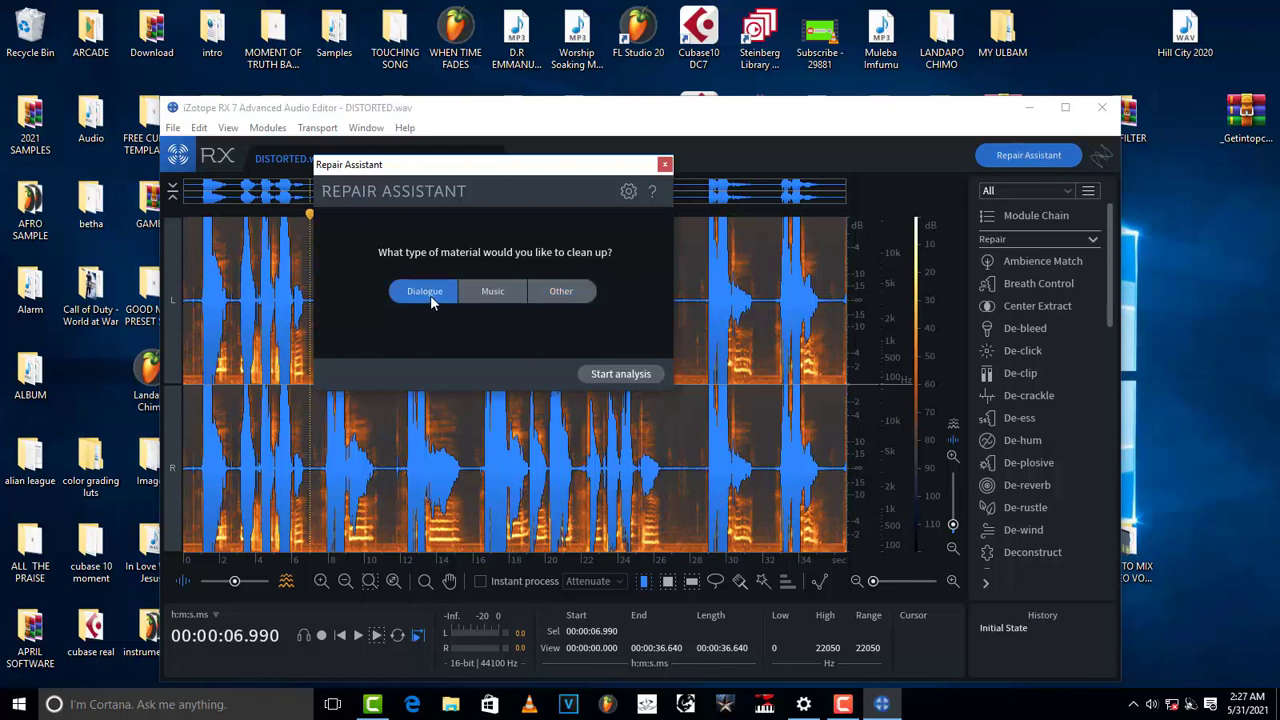
left_click(483, 295)
left_click(634, 378)
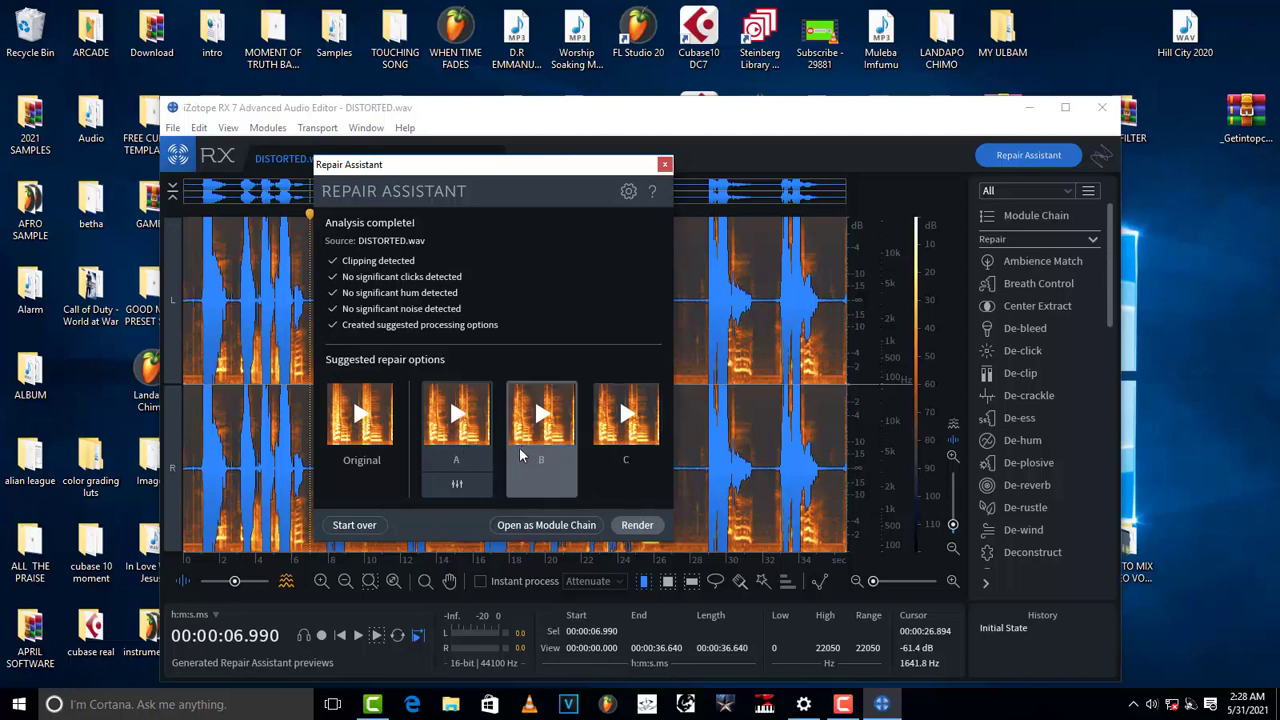
- Once analysis completes, review option B's De-clip plus De-crackle chain
mouse_move(520, 455)
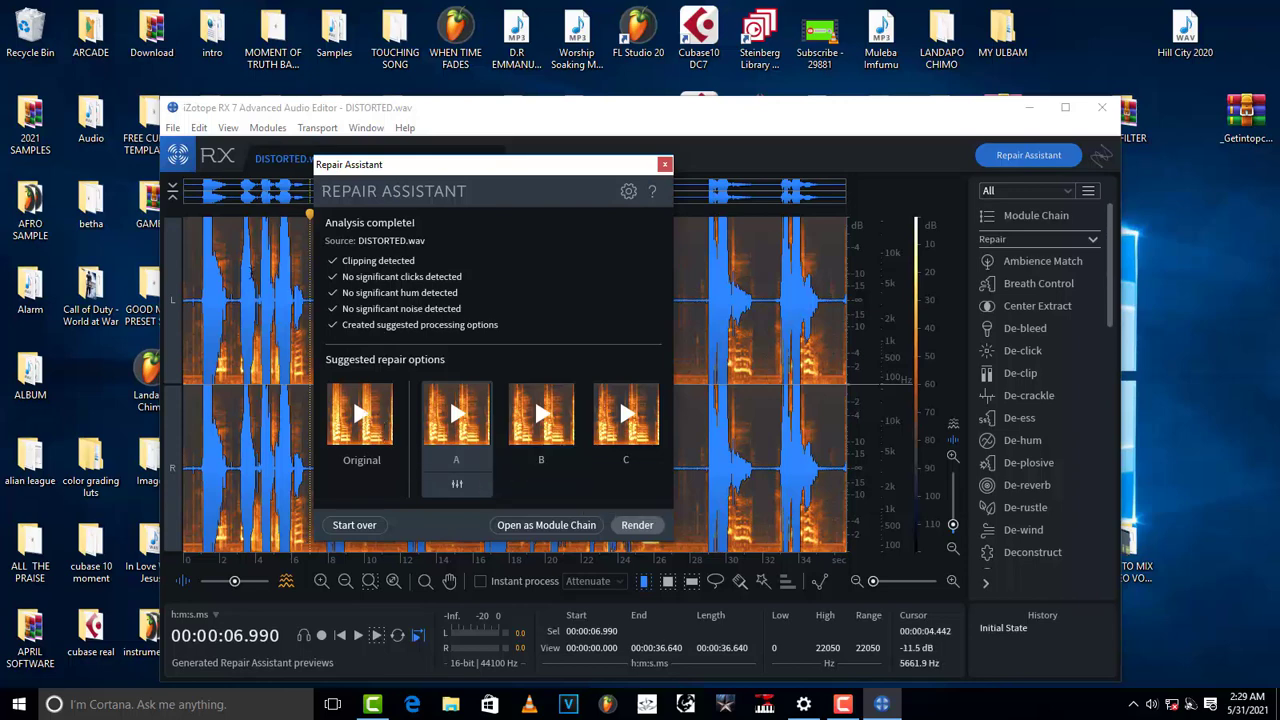
left_click_drag(311, 218, 291, 218)
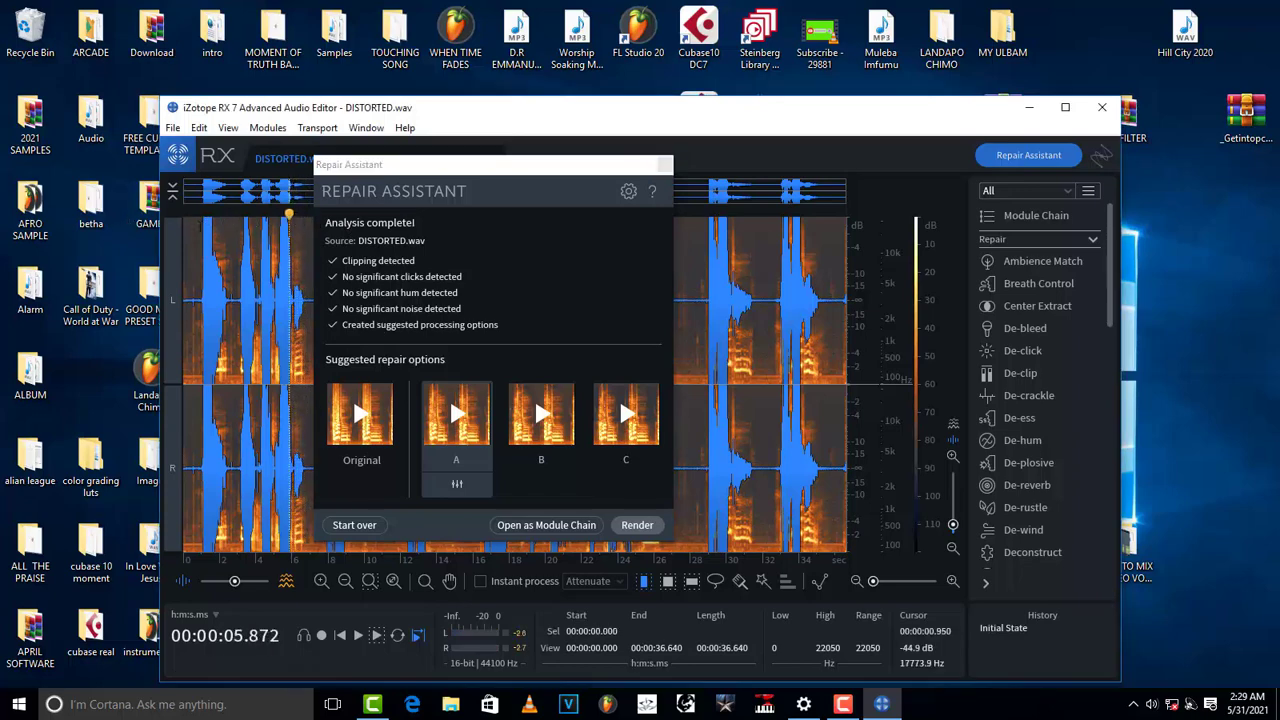
left_click(202, 234)
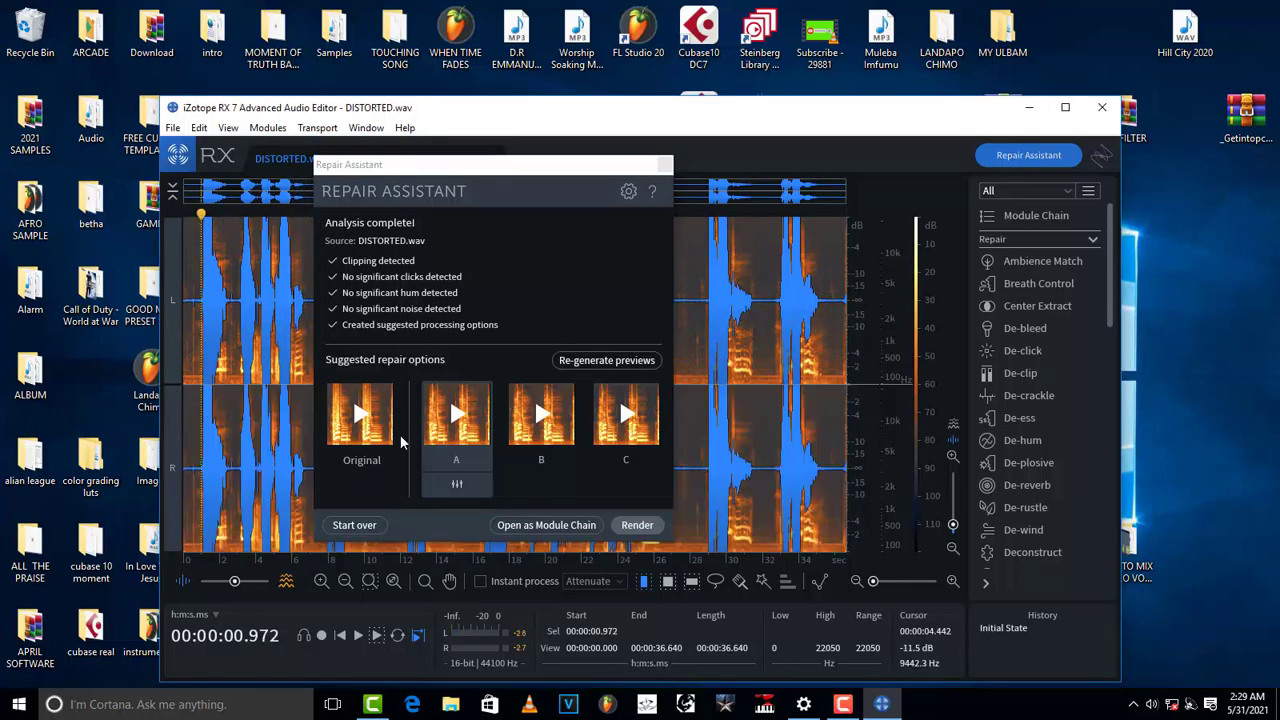
left_click(367, 416)
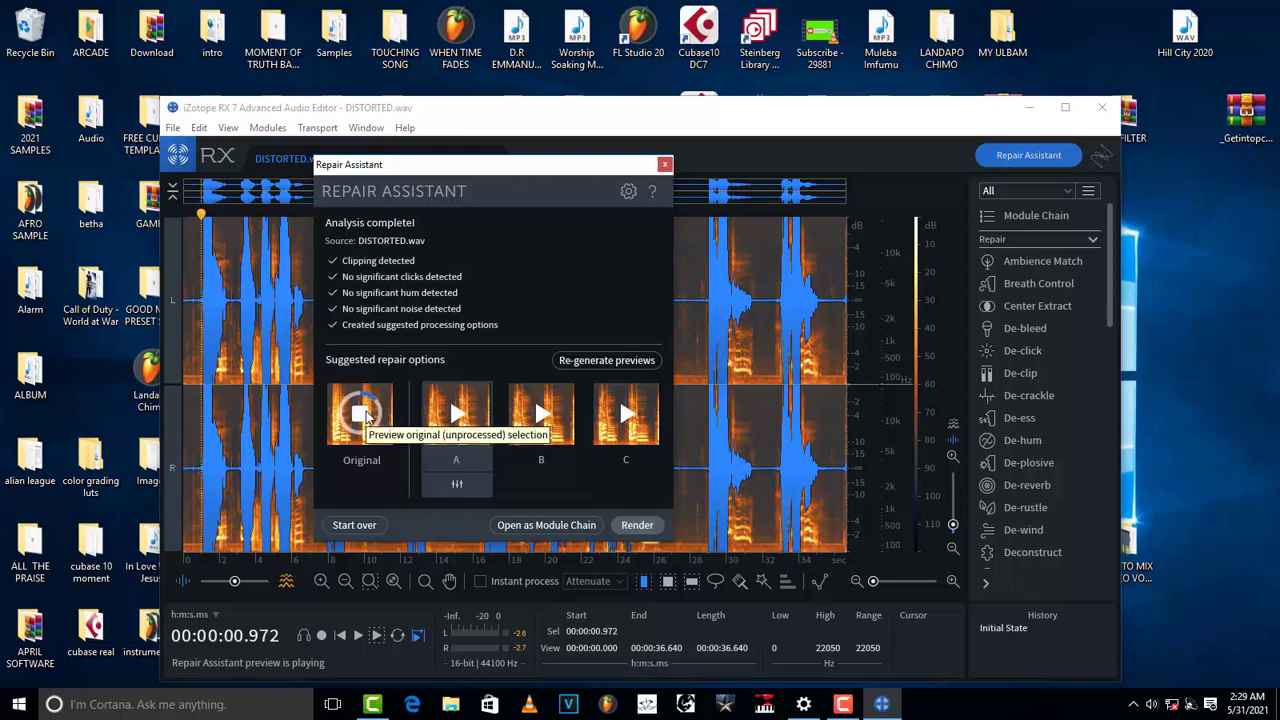
left_click(367, 416)
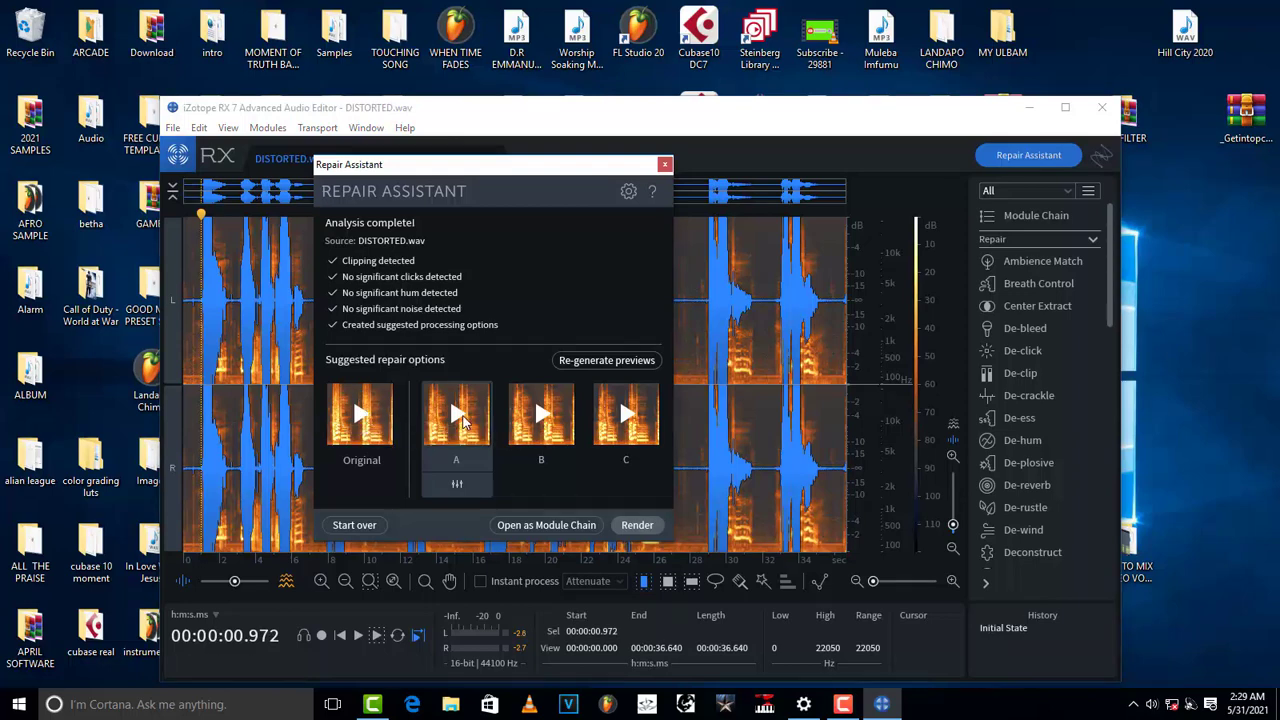
left_click(362, 418)
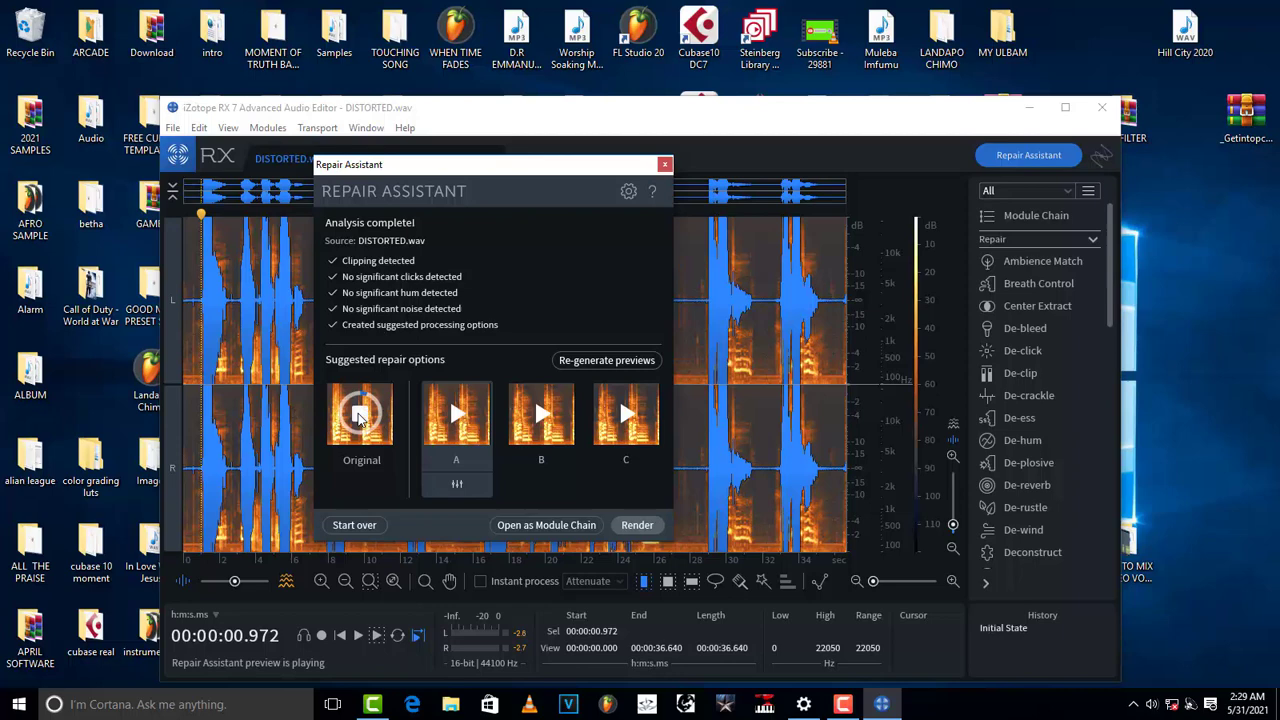
left_click(362, 418)
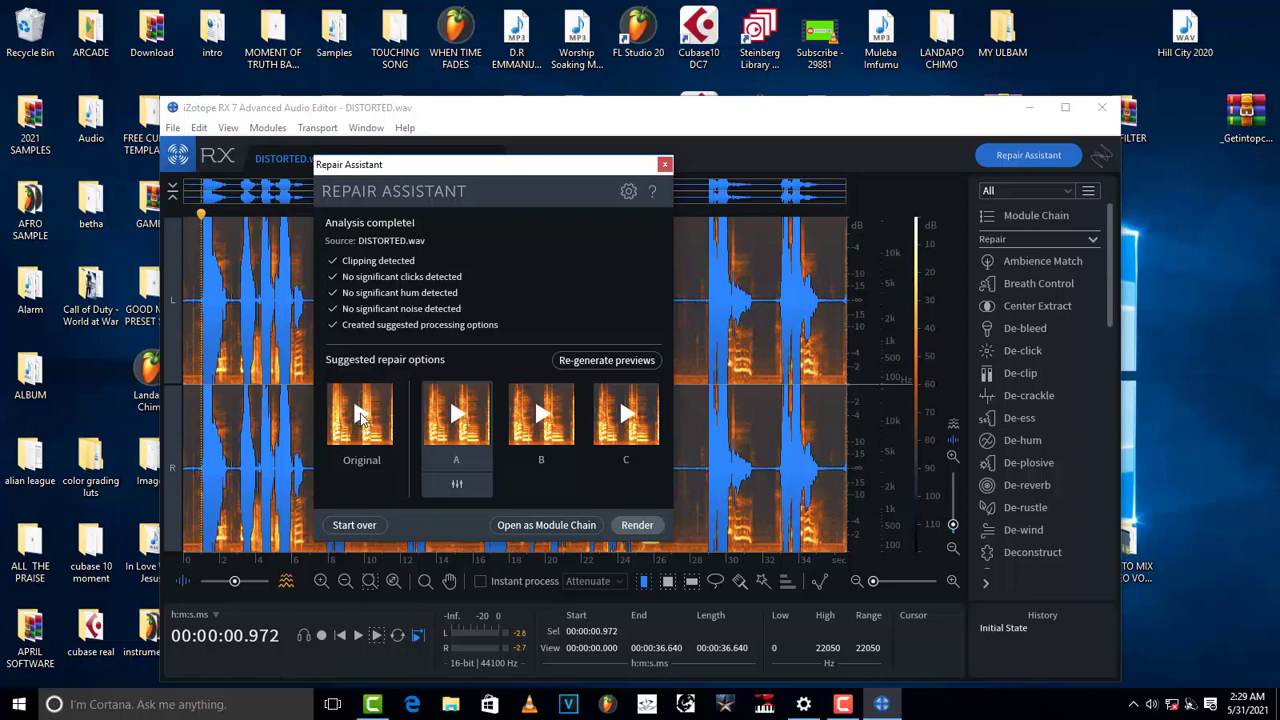
left_click(362, 418)
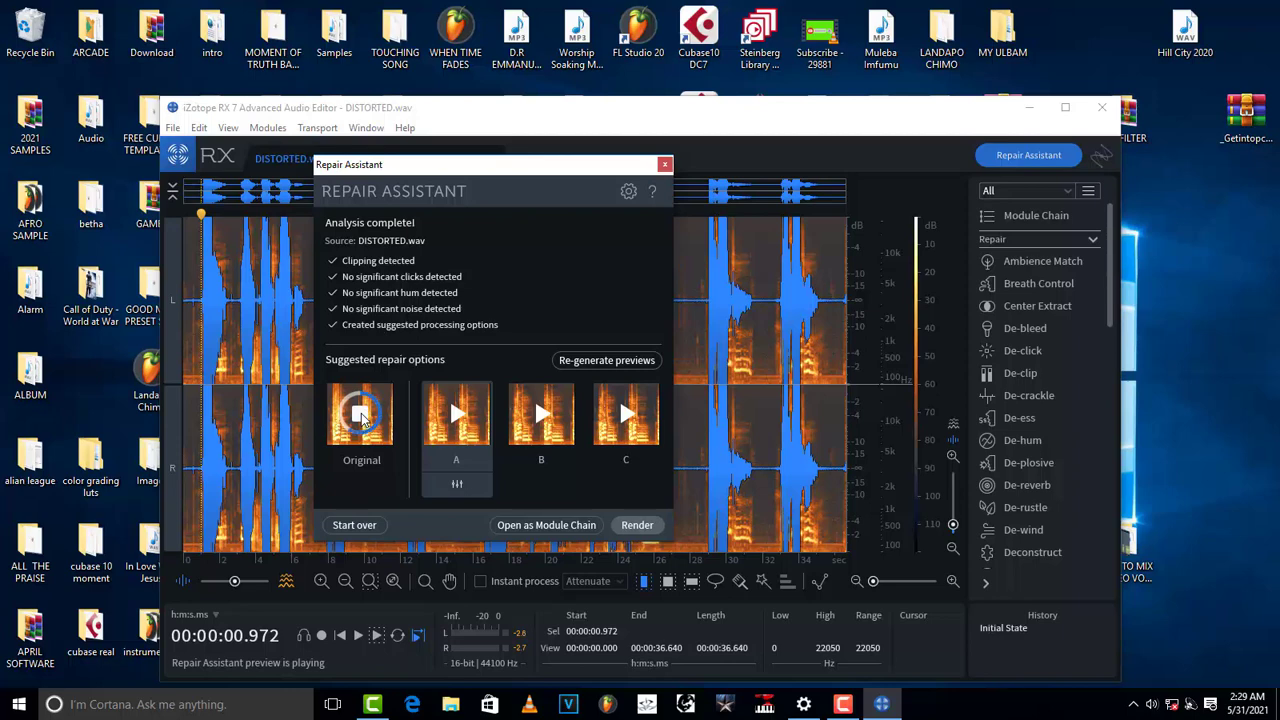
left_click(362, 418)
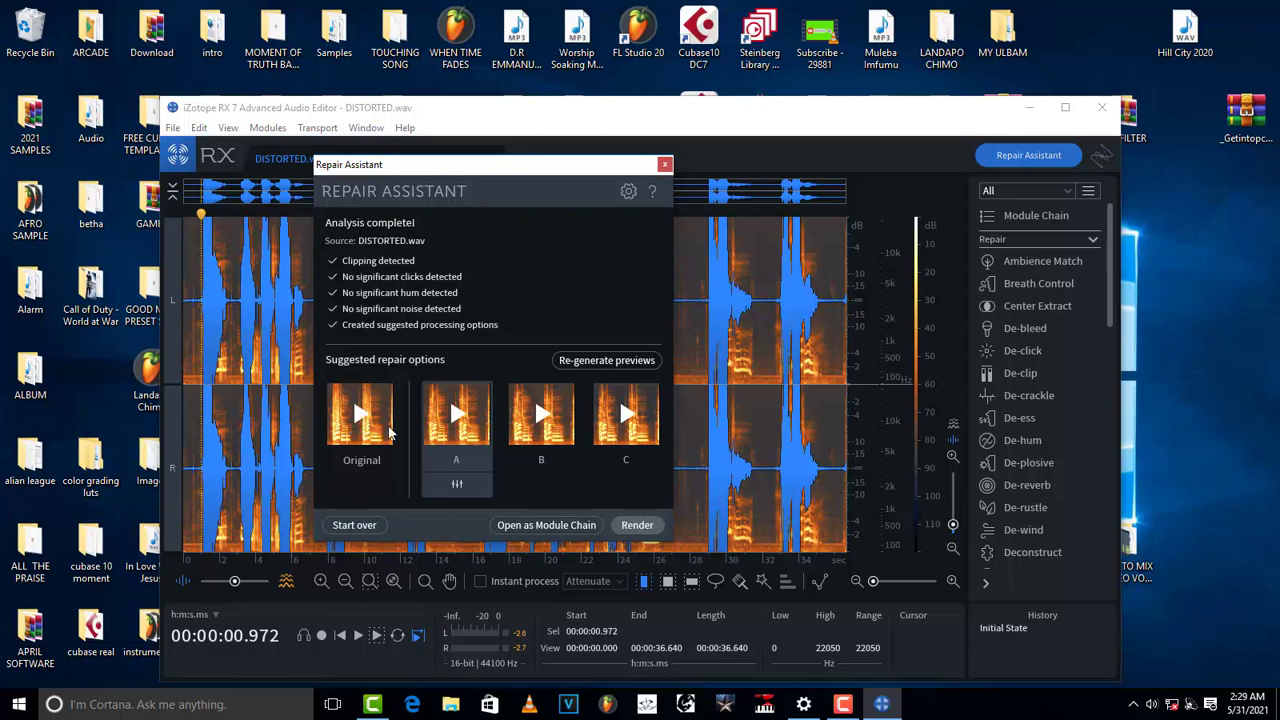
left_click(455, 413)
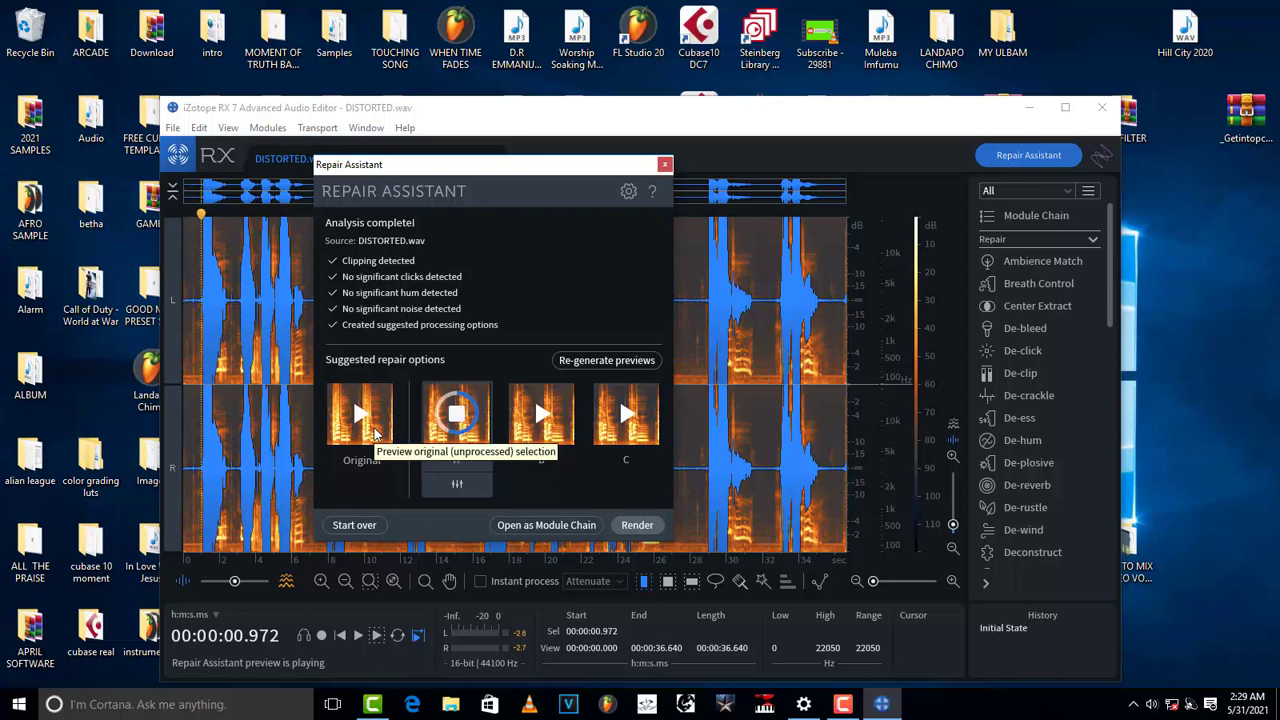
left_click(455, 413)
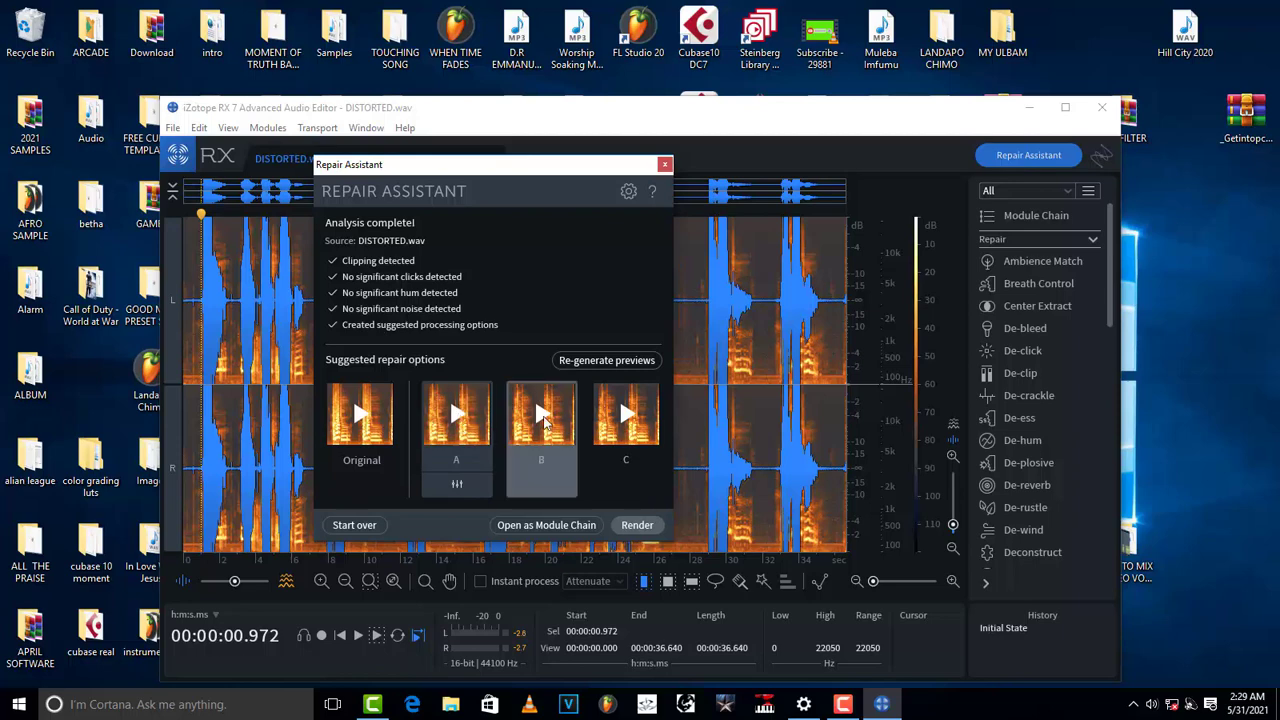
left_click(543, 418)
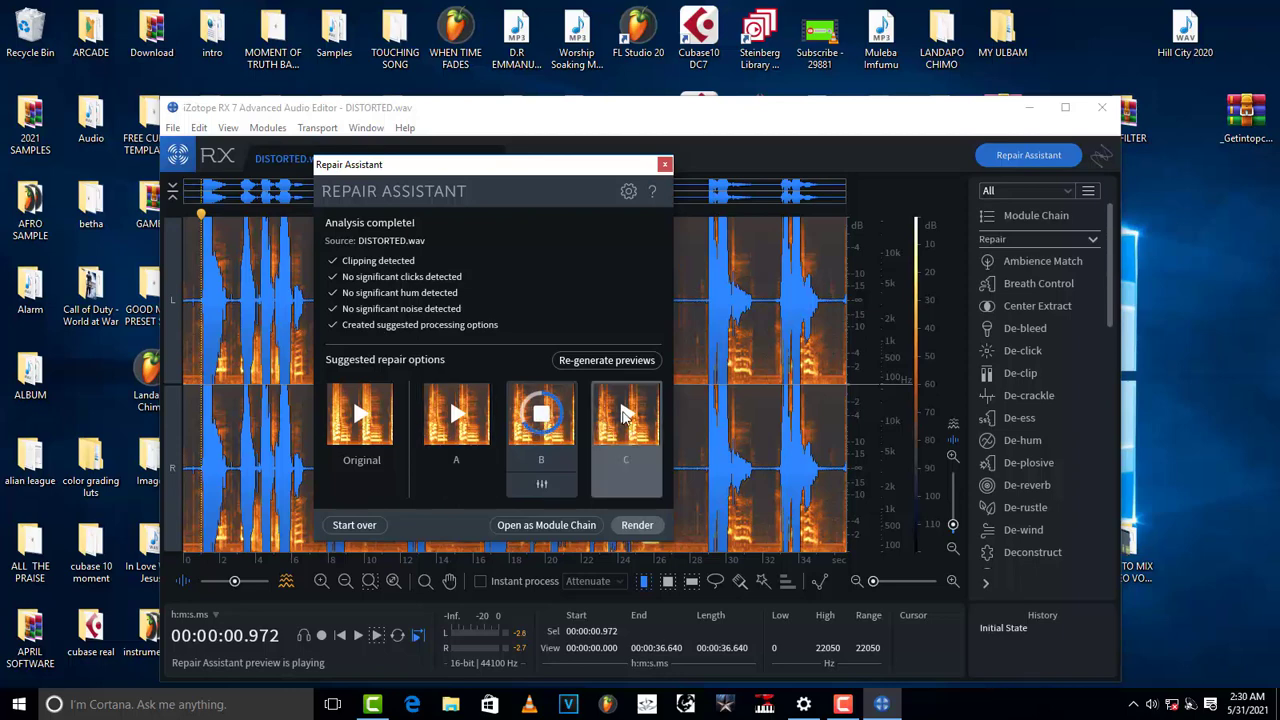
left_click(624, 416)
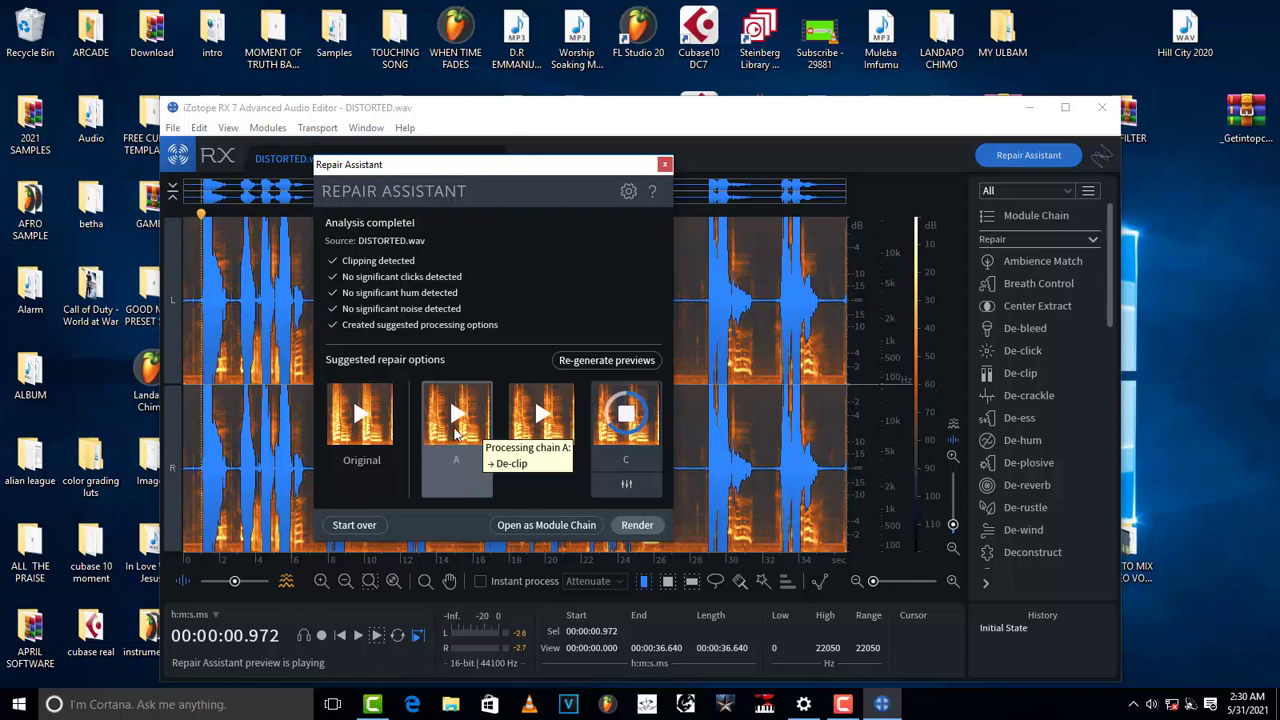
left_click(372, 422)
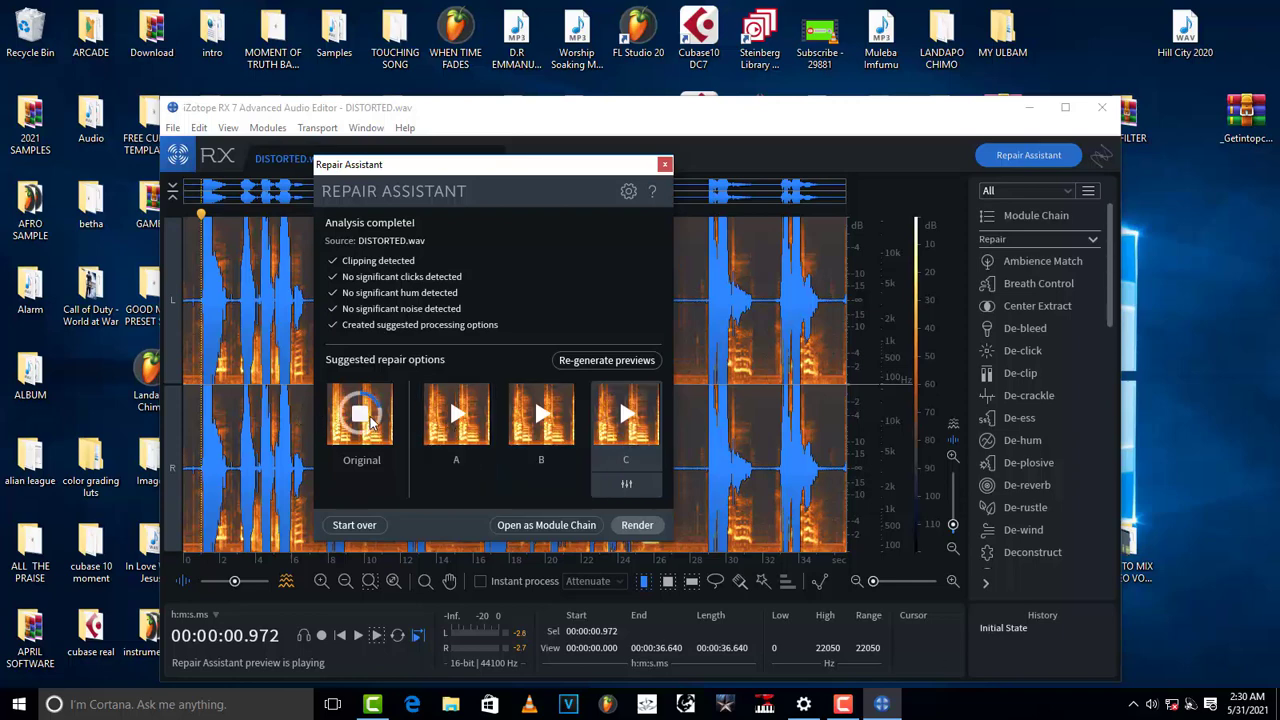
left_click(459, 424)
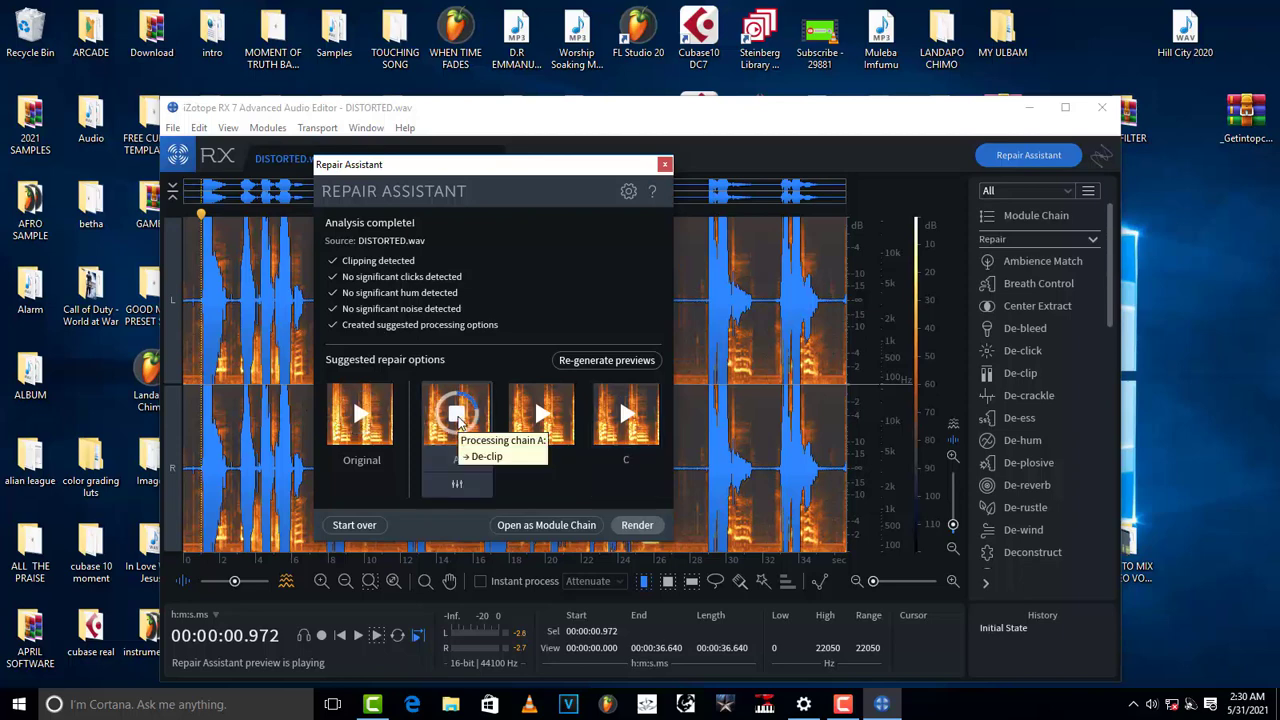
left_click(362, 416)
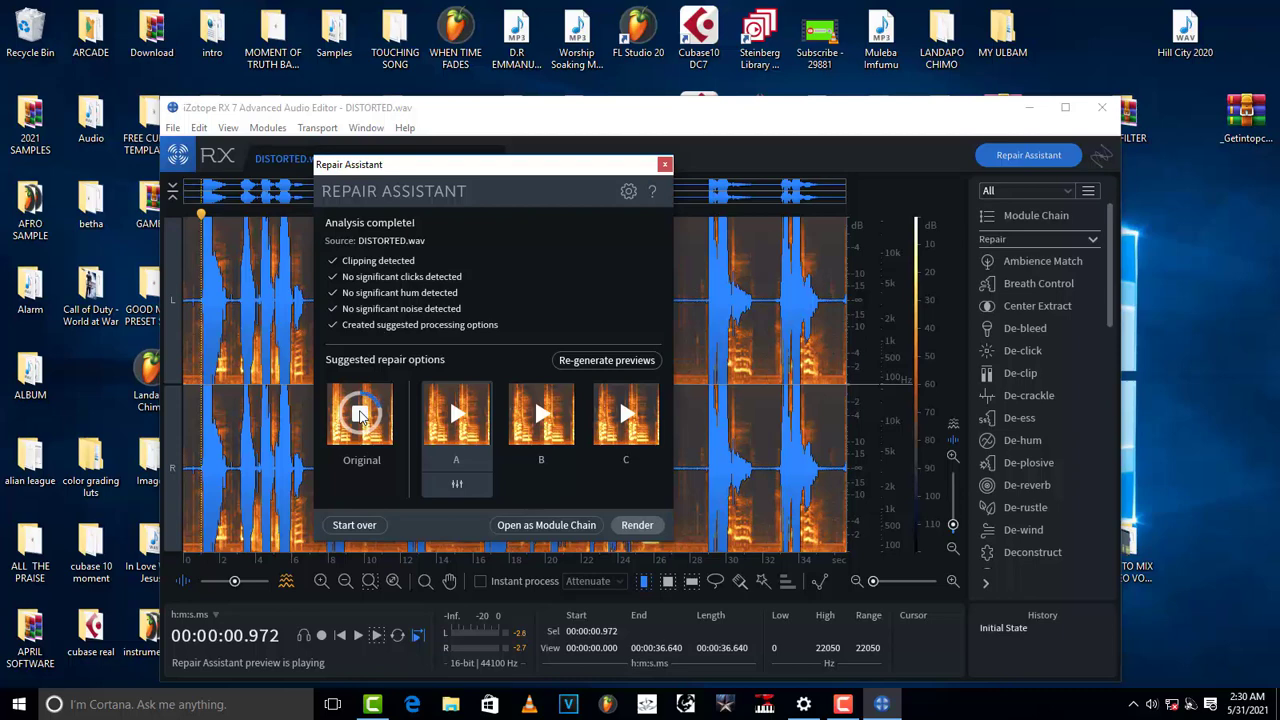
left_click(458, 416)
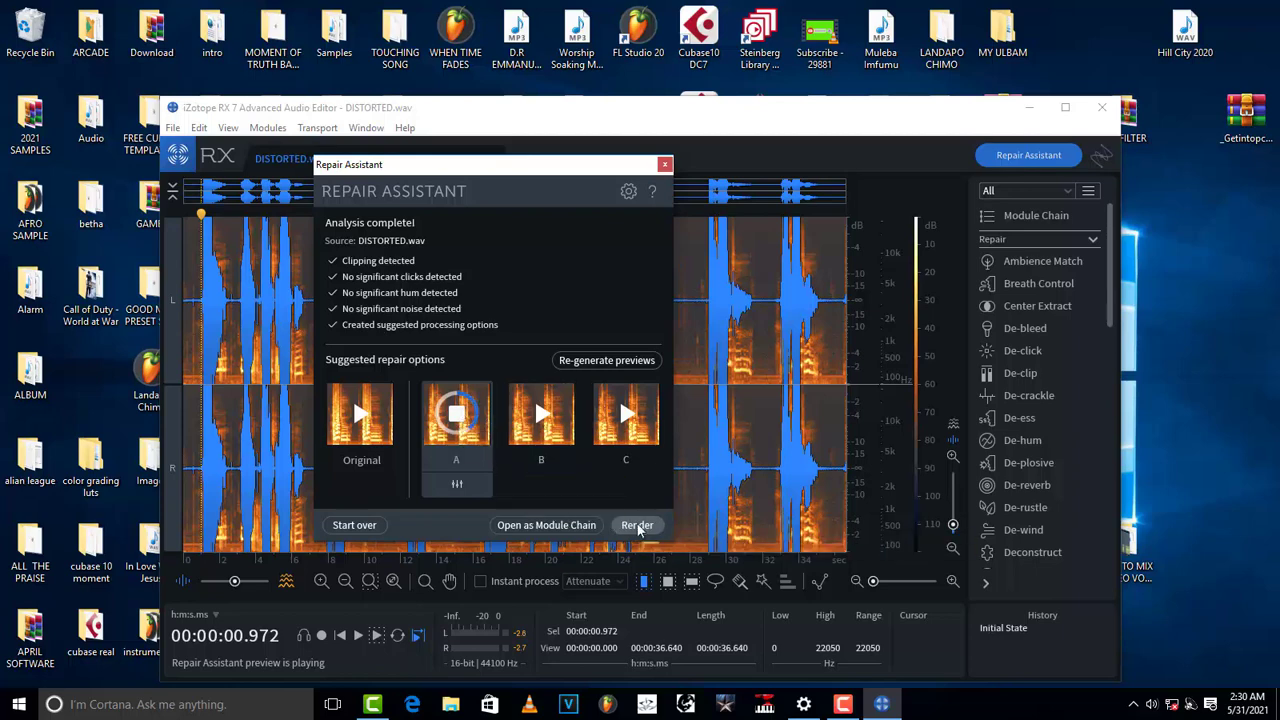
- Render option A's De-clip, close Repair Assistant, and play the repaired vocal
left_click(456, 416)
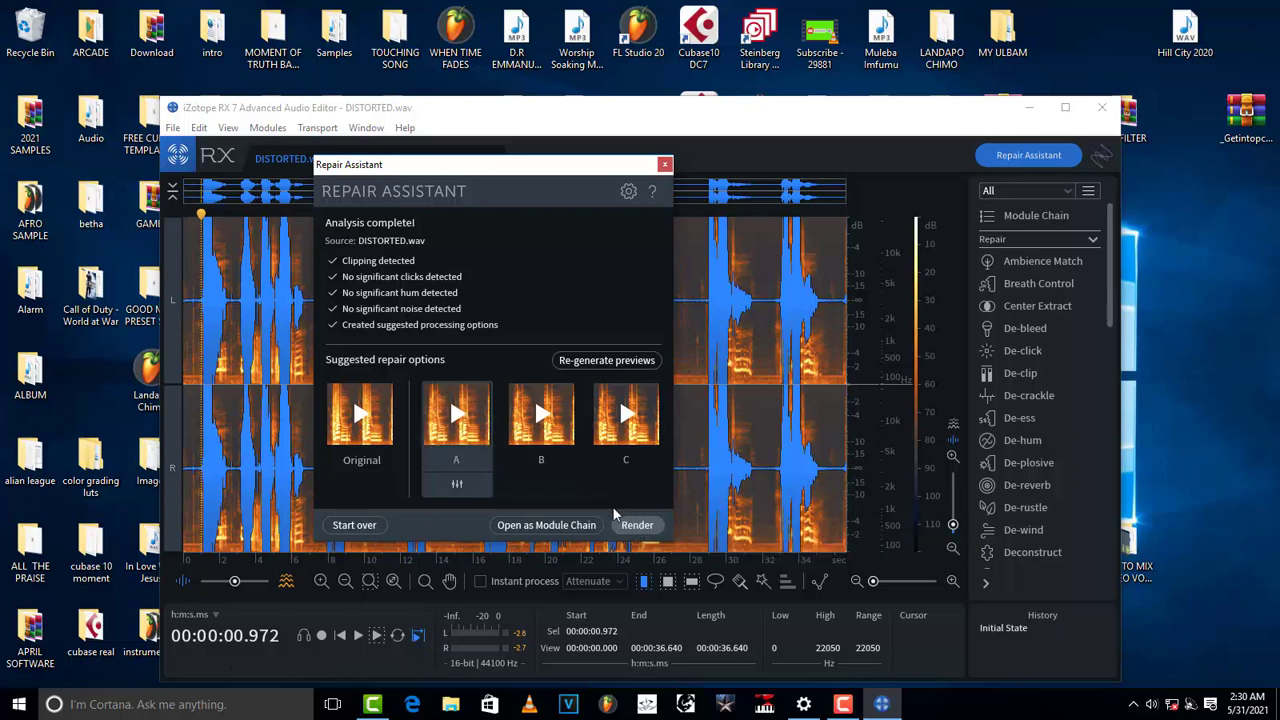
left_click(637, 524)
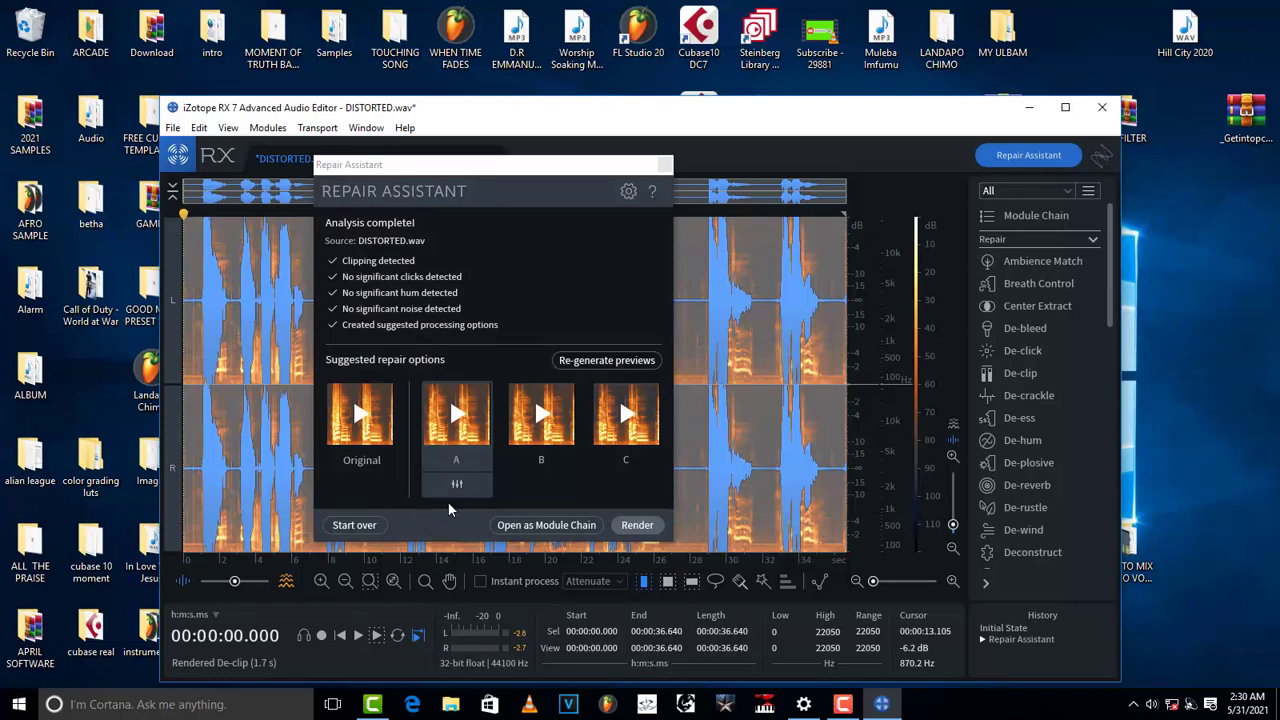
left_click(665, 164)
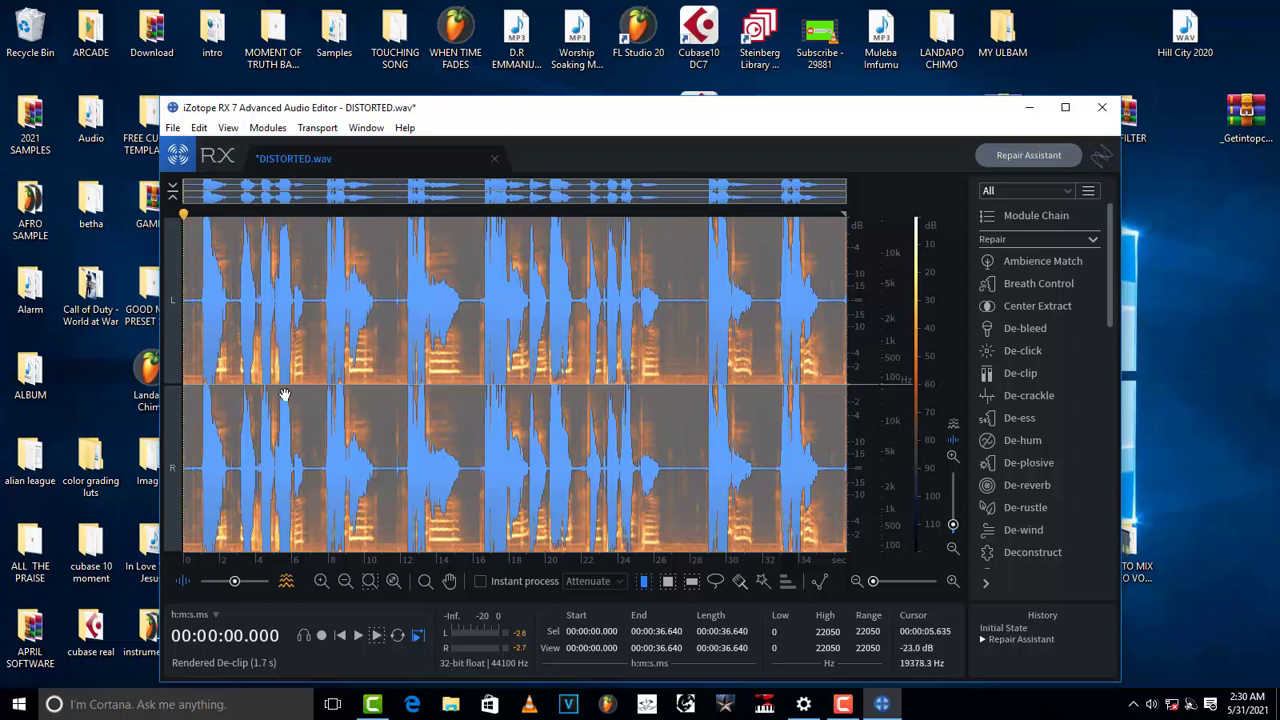
key("space")
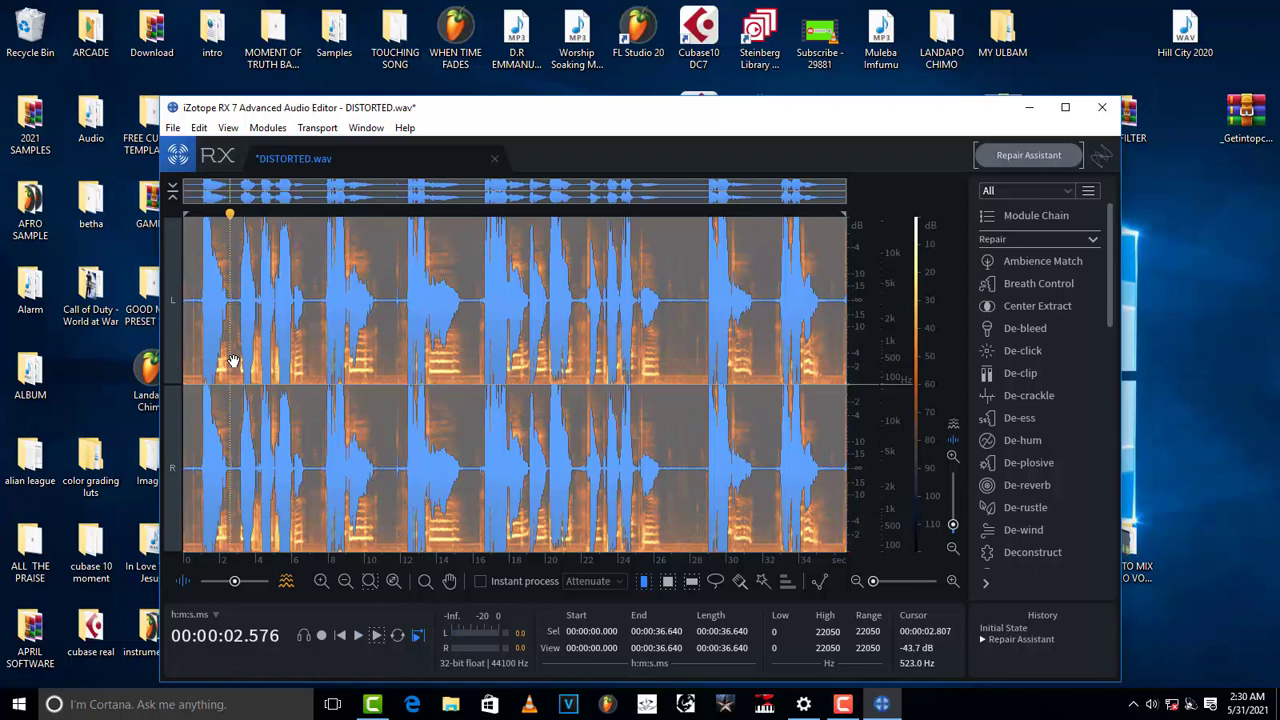
left_click(173, 128)
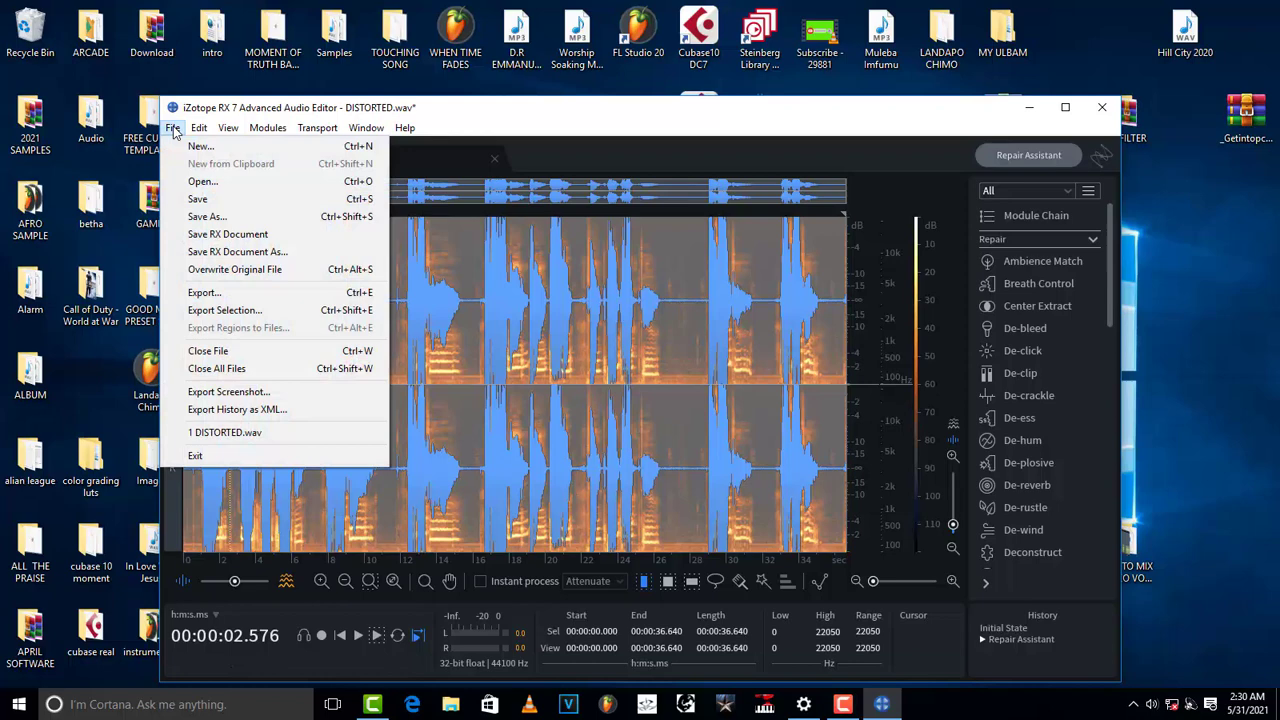
left_click(222, 292)
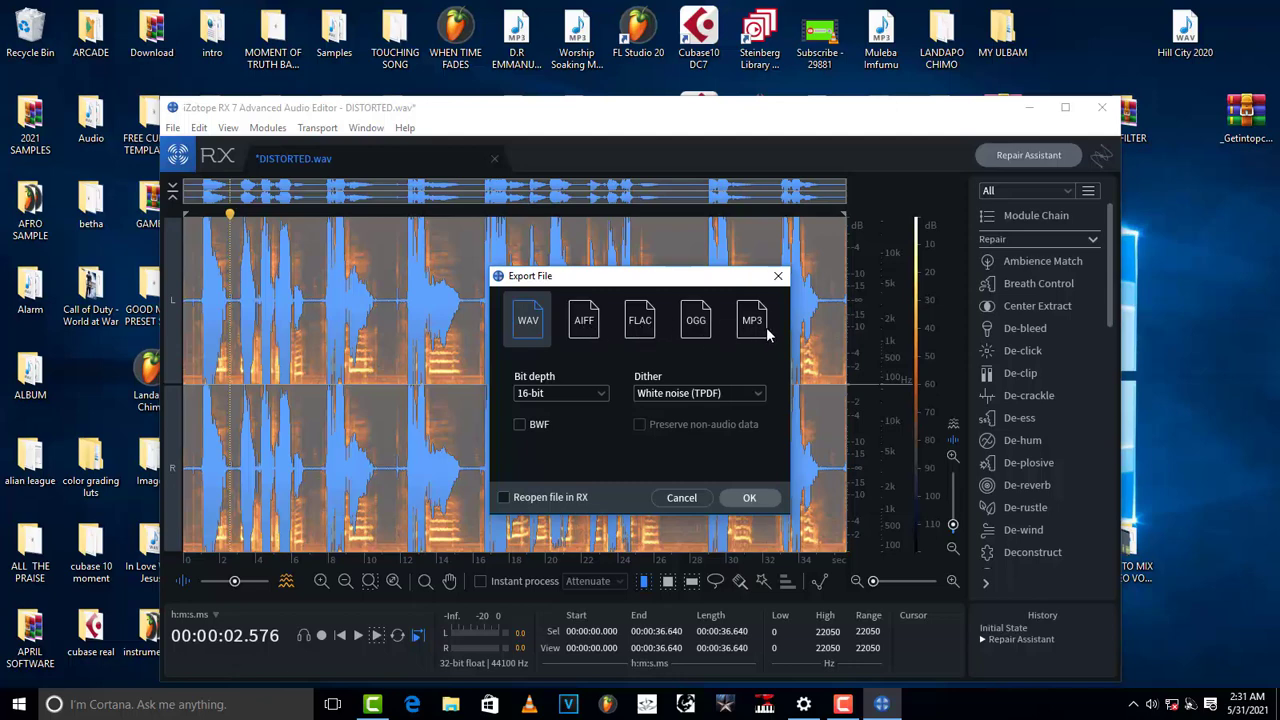
left_click(580, 397)
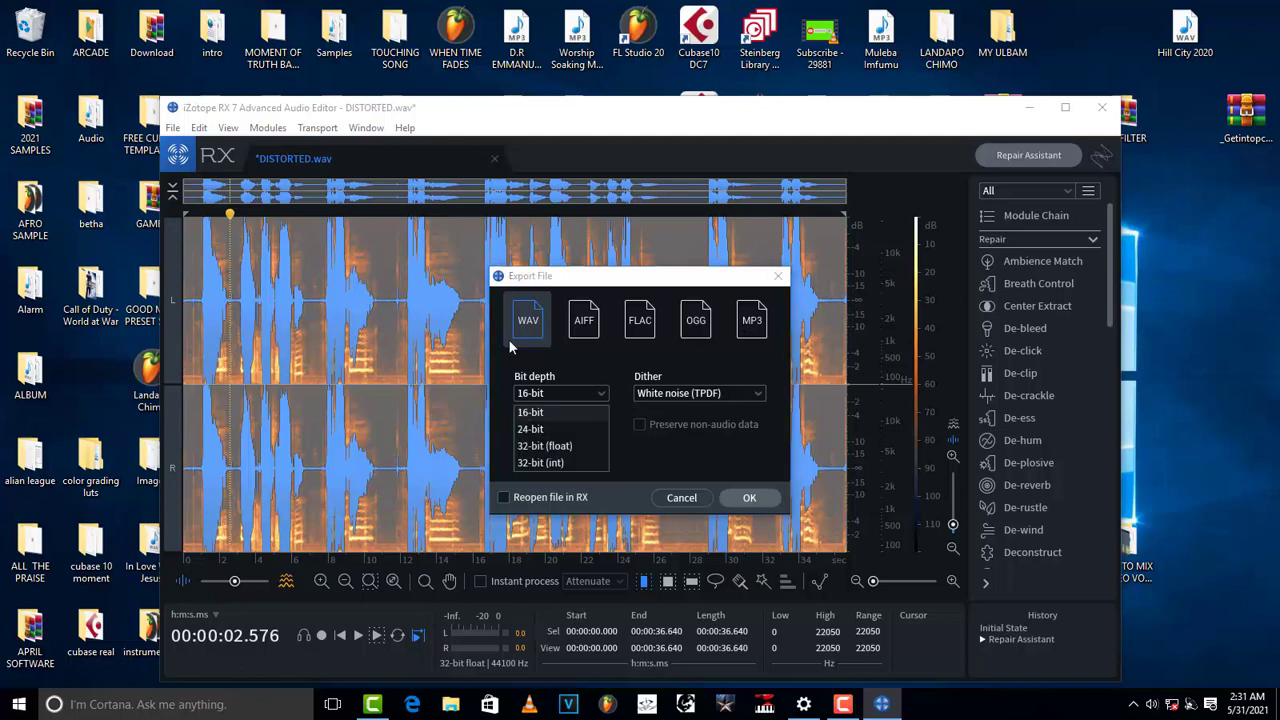
left_click(535, 429)
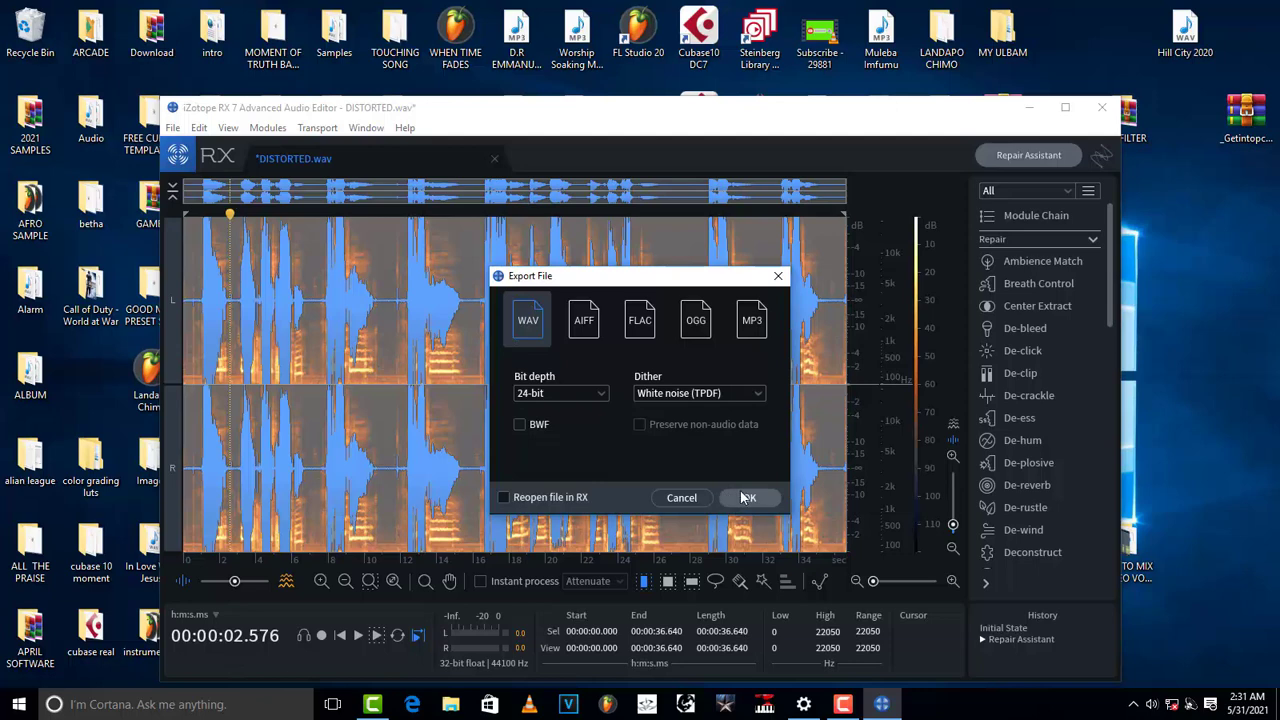
left_click(683, 497)
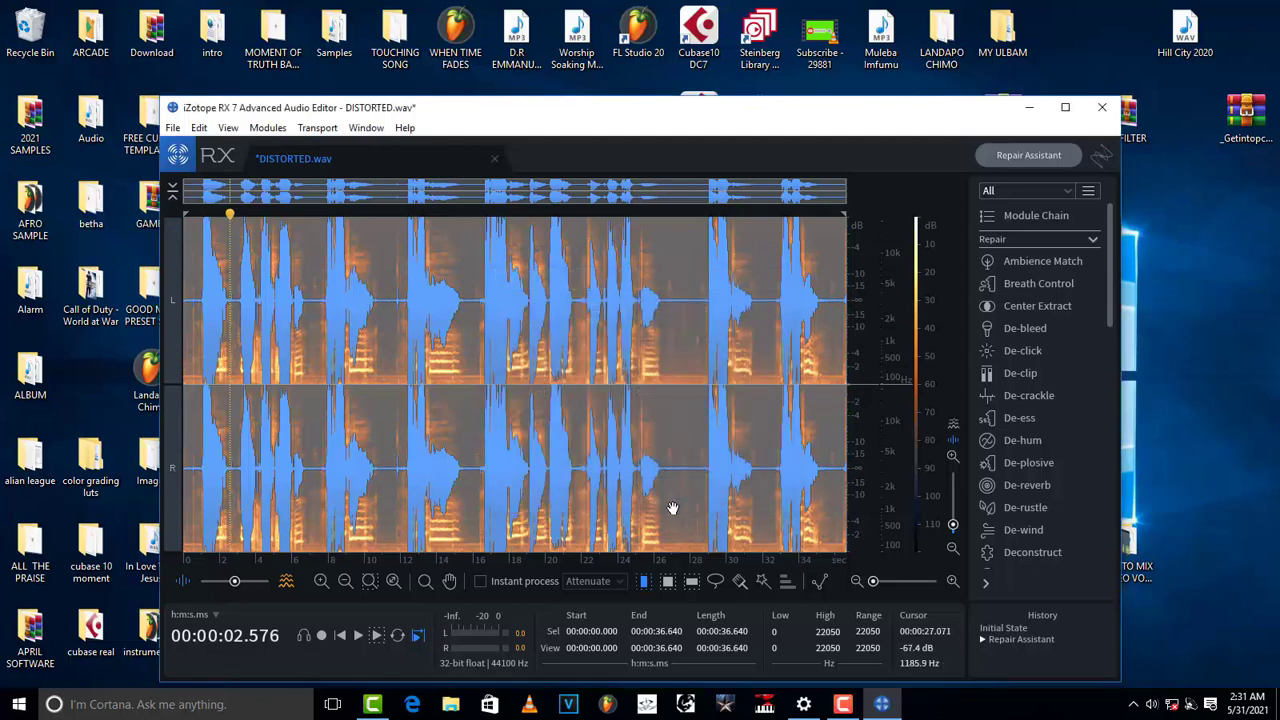